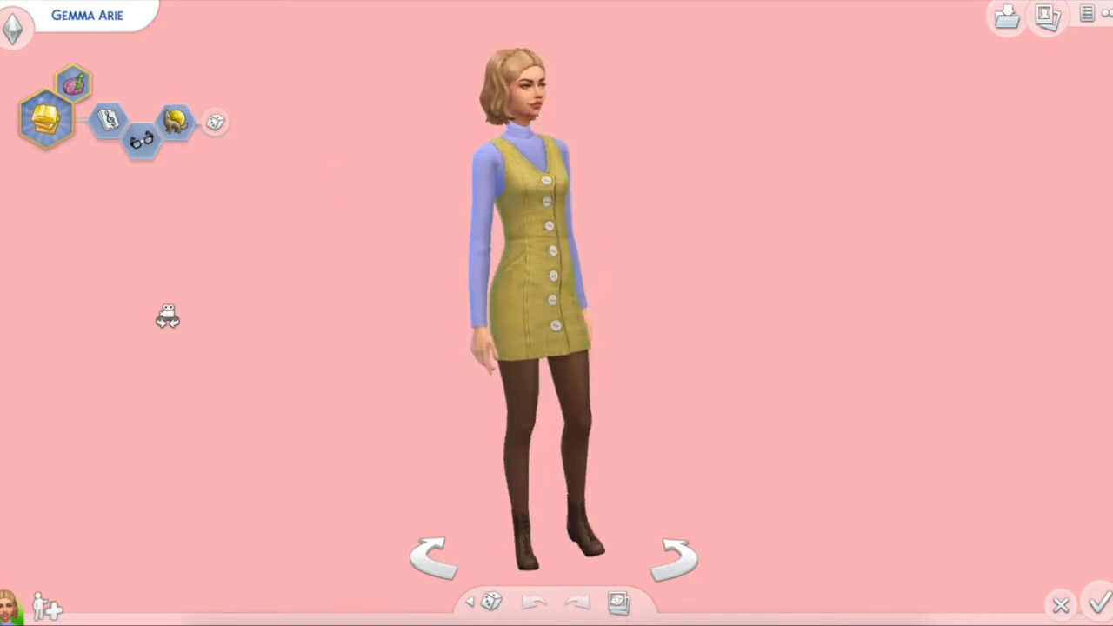
Step: Replace the Sim's Loner trait with the Goofball trait
left_click(181, 122)
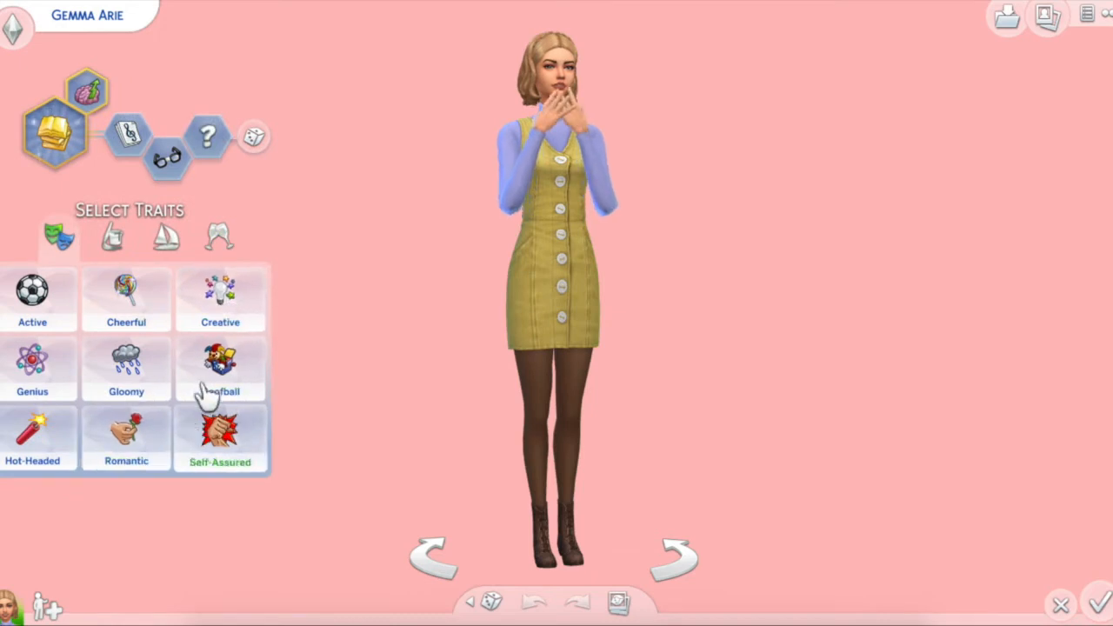
left_click(211, 382)
left_click(389, 286)
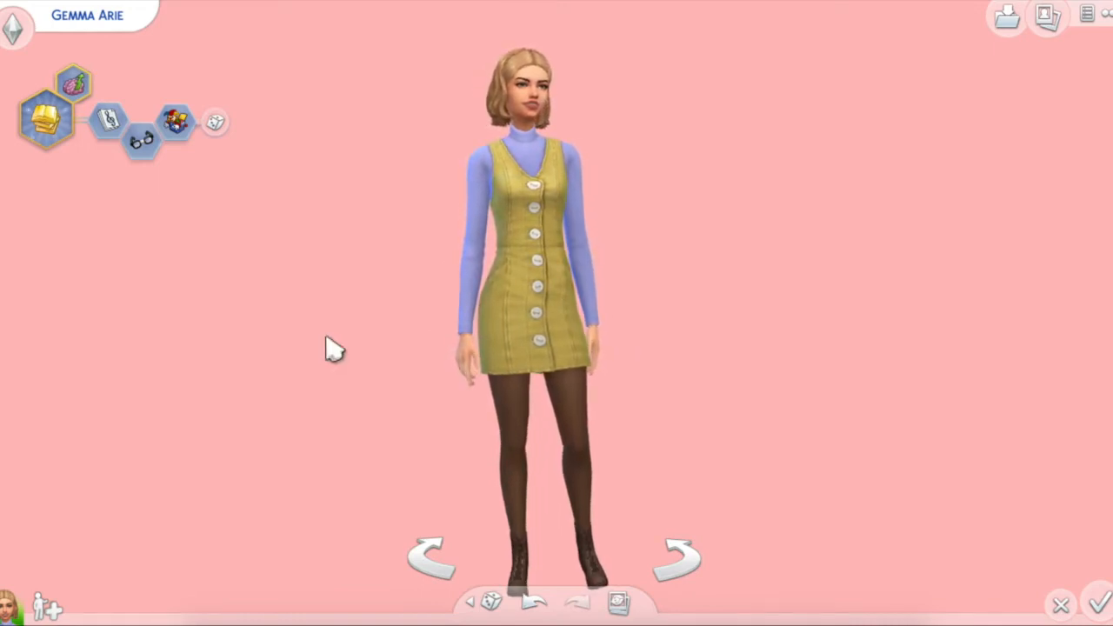
scroll(329, 348, "up", 3)
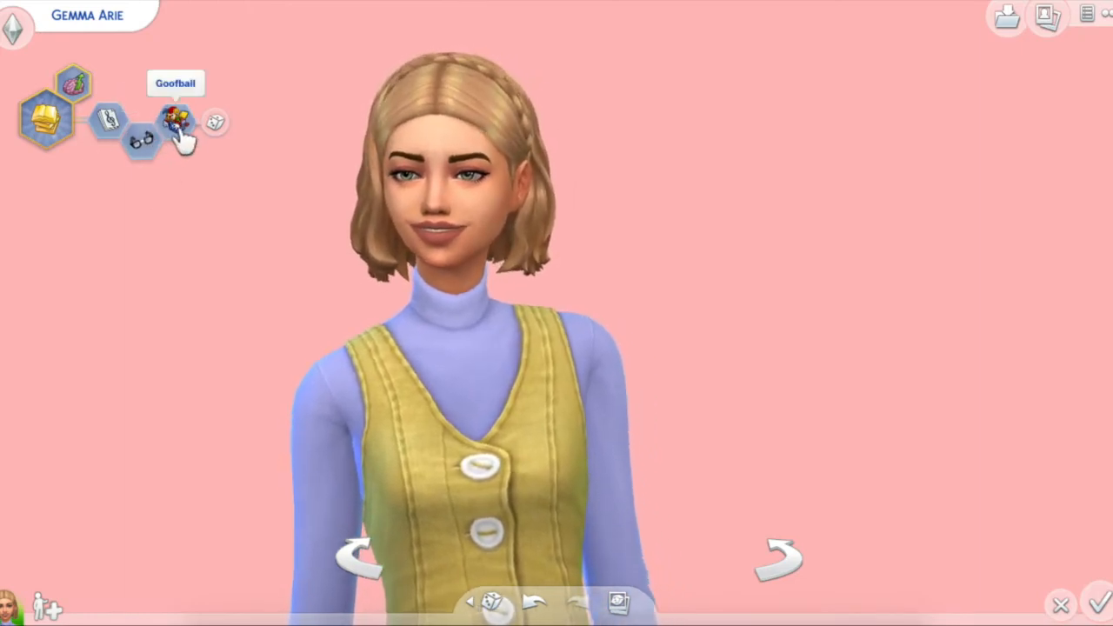
Step: Remove the Goofball trait from the Sim and assign it again to trigger its pose
left_click(180, 130)
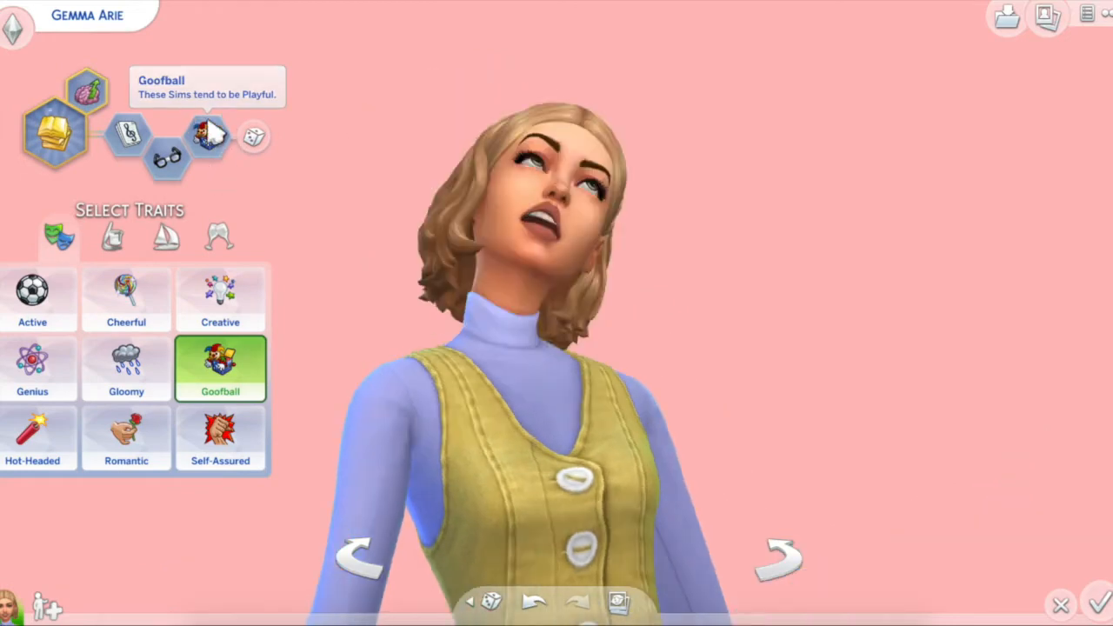
left_click(113, 238)
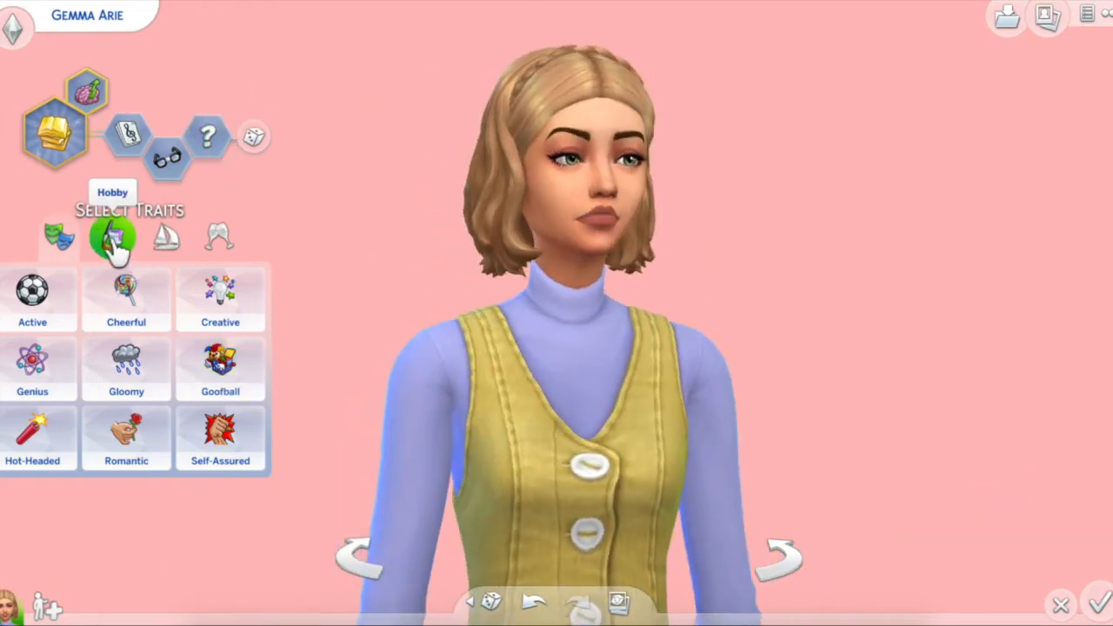
left_click(237, 386)
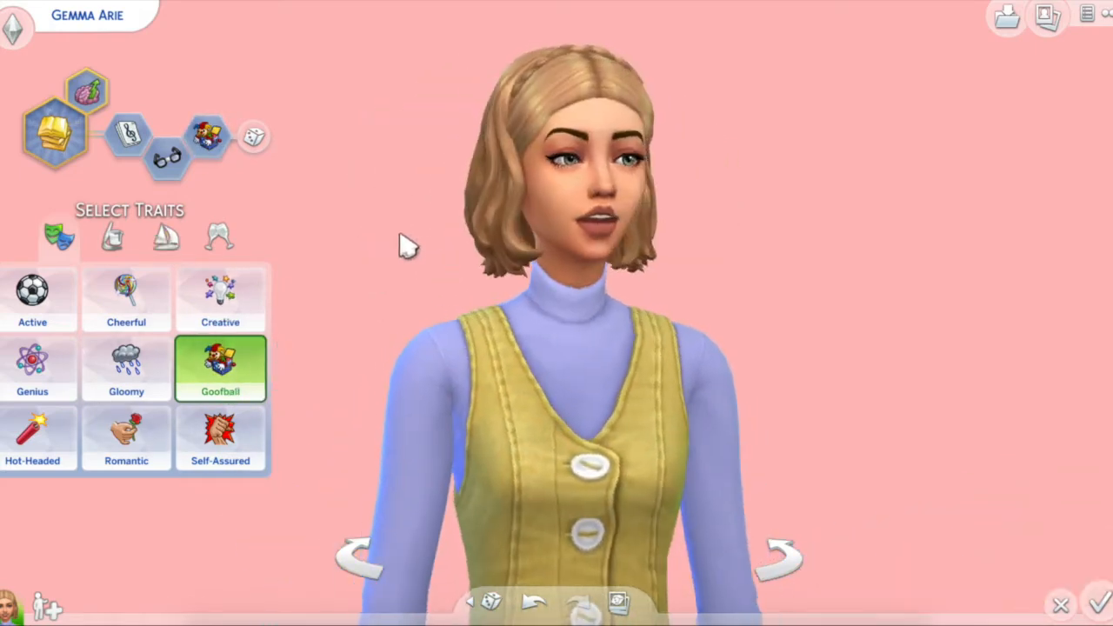
Step: Replace the Goofball trait with the social trait Loner and capture a screenshot of the Sim's pose
left_click(230, 140)
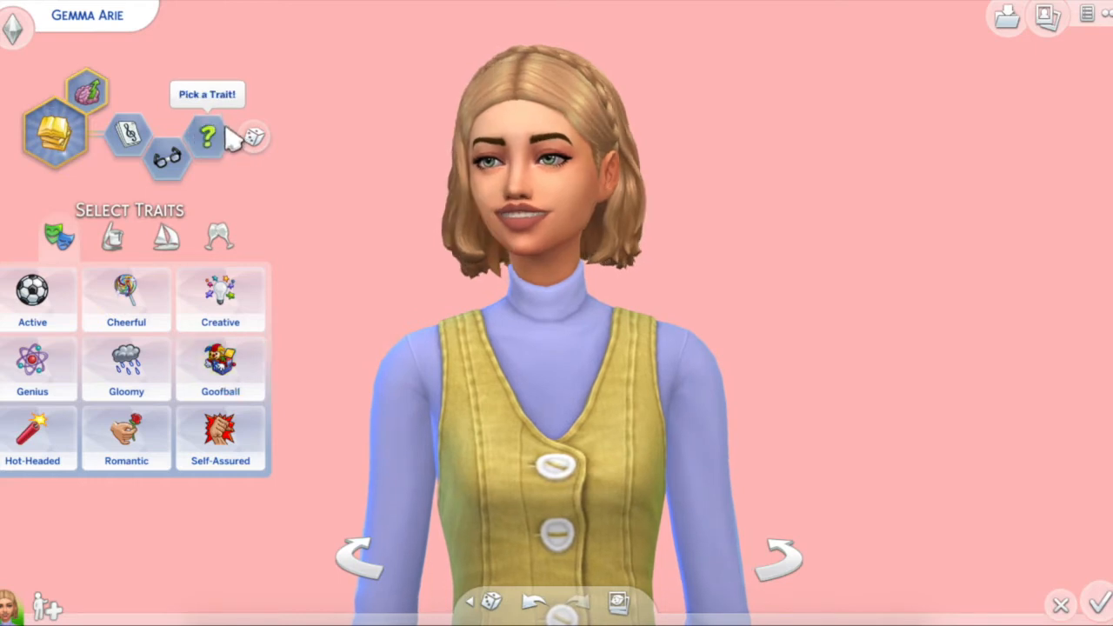
left_click(111, 236)
left_click(164, 247)
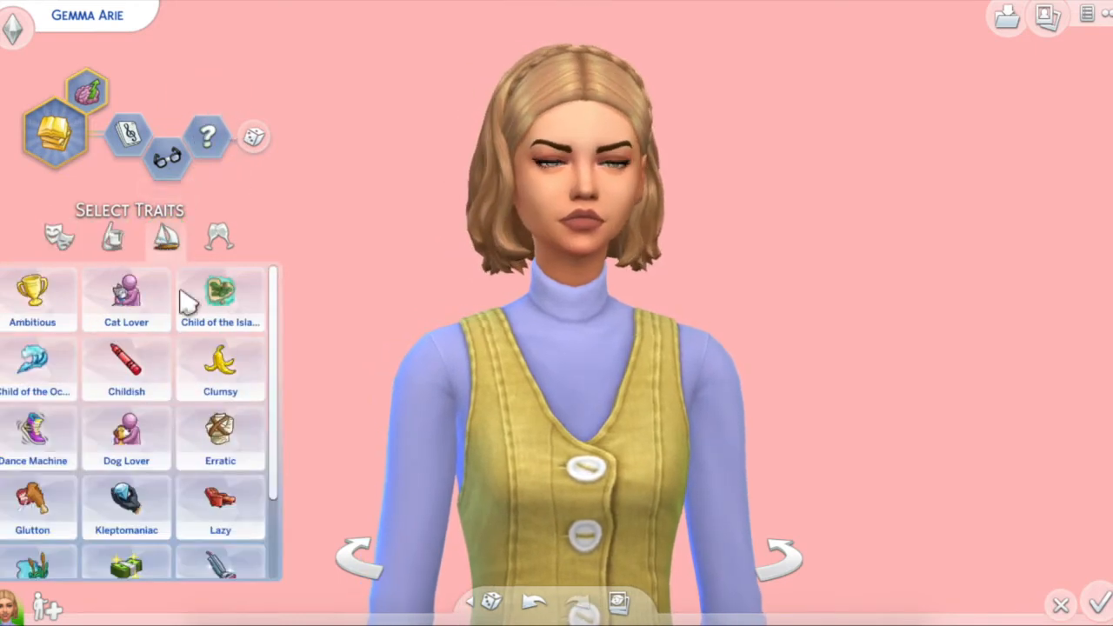
scroll(228, 428, "down", 3)
left_click(220, 236)
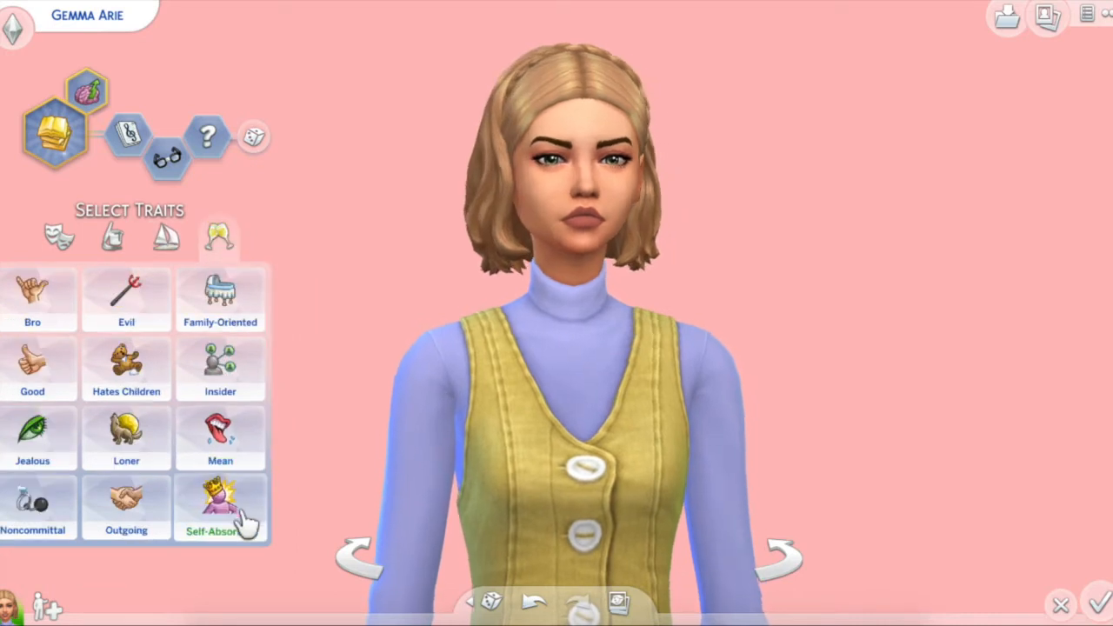
left_click(144, 450)
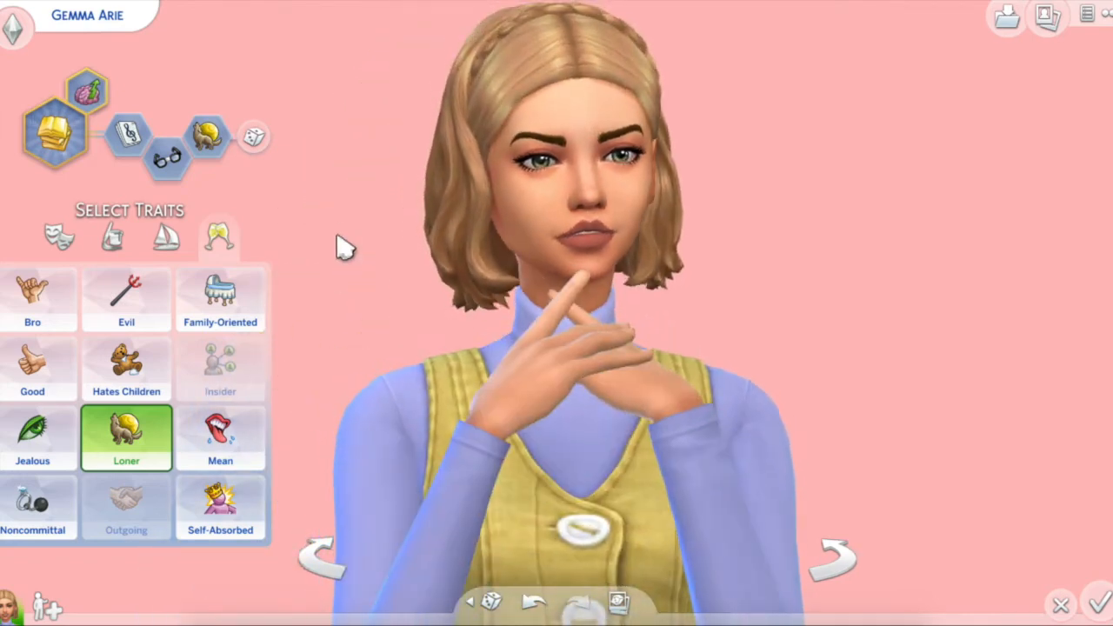
key("c")
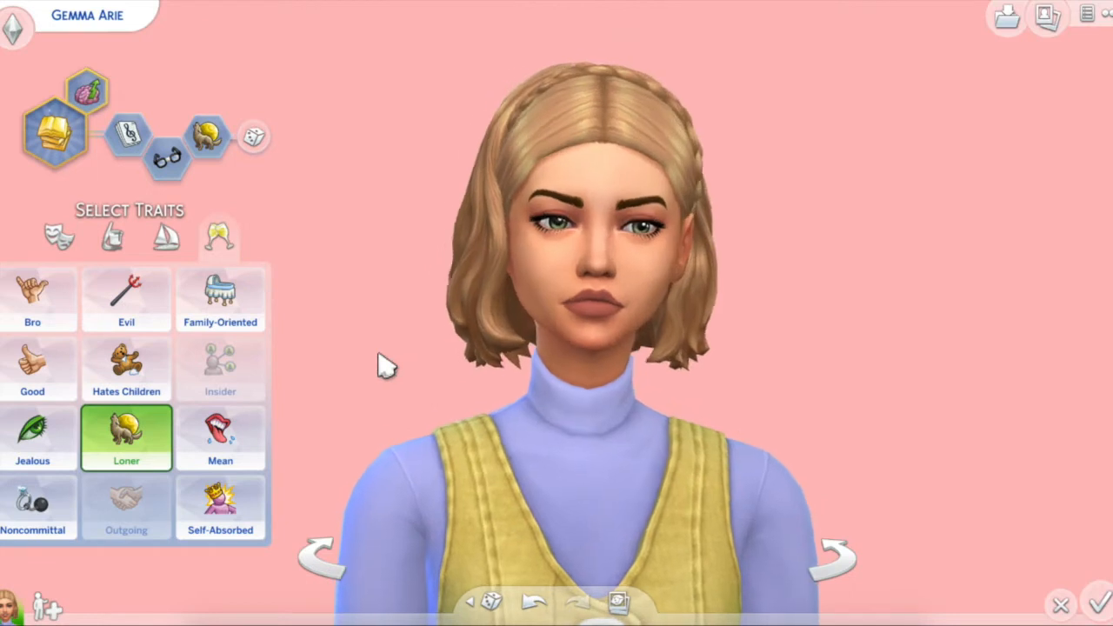
scroll(382, 366, "down", 3)
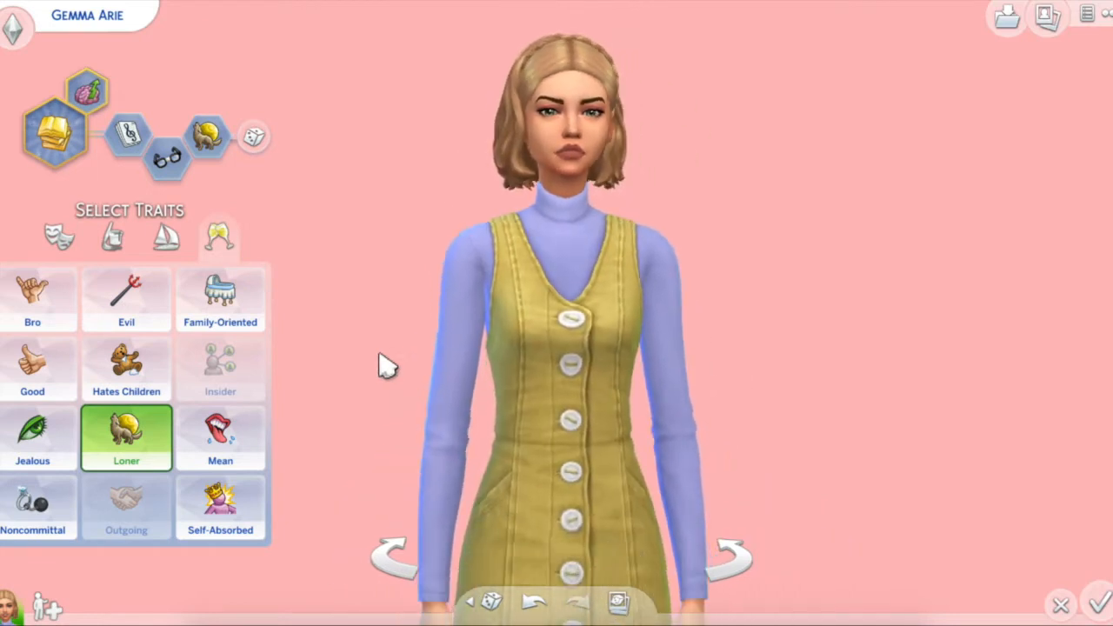
scroll(383, 365, "down", 2)
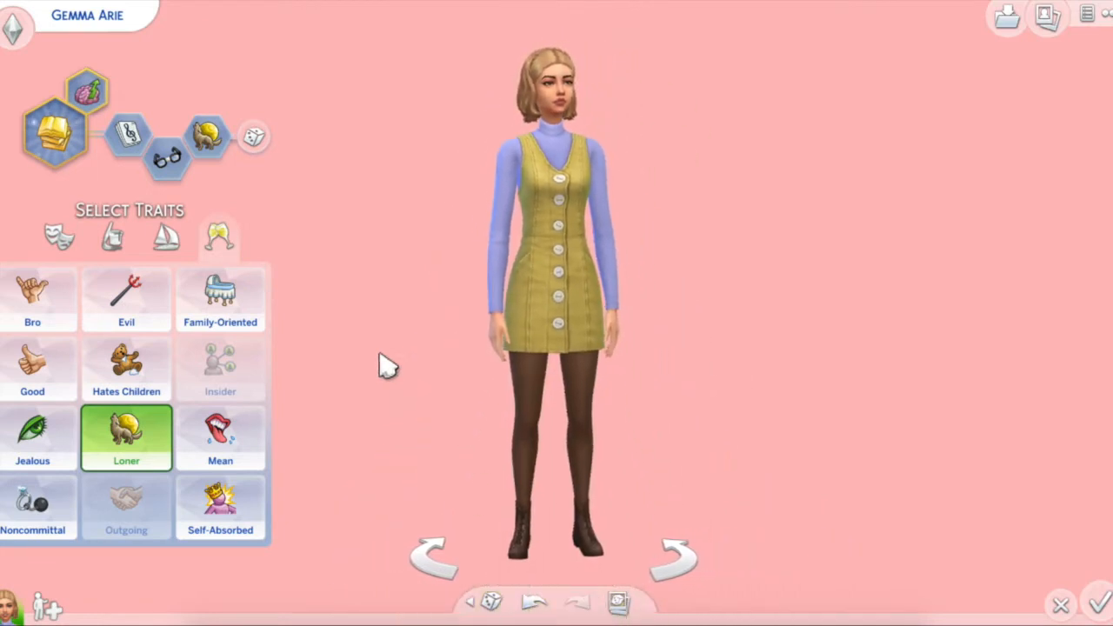
scroll(383, 365, "up", 2)
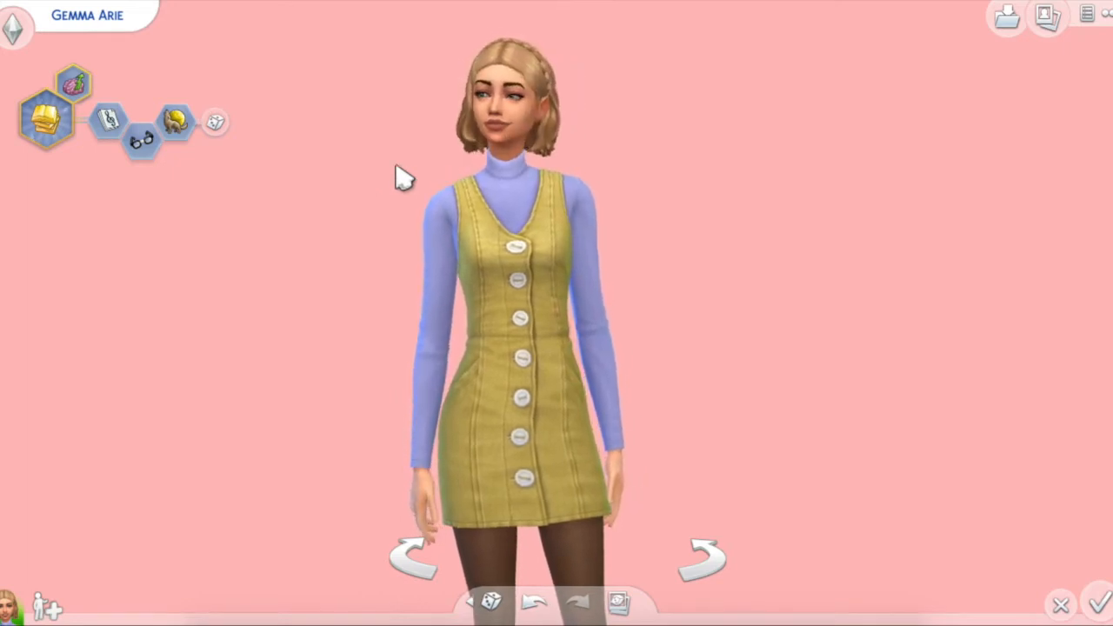
scroll(352, 226, "down", 2)
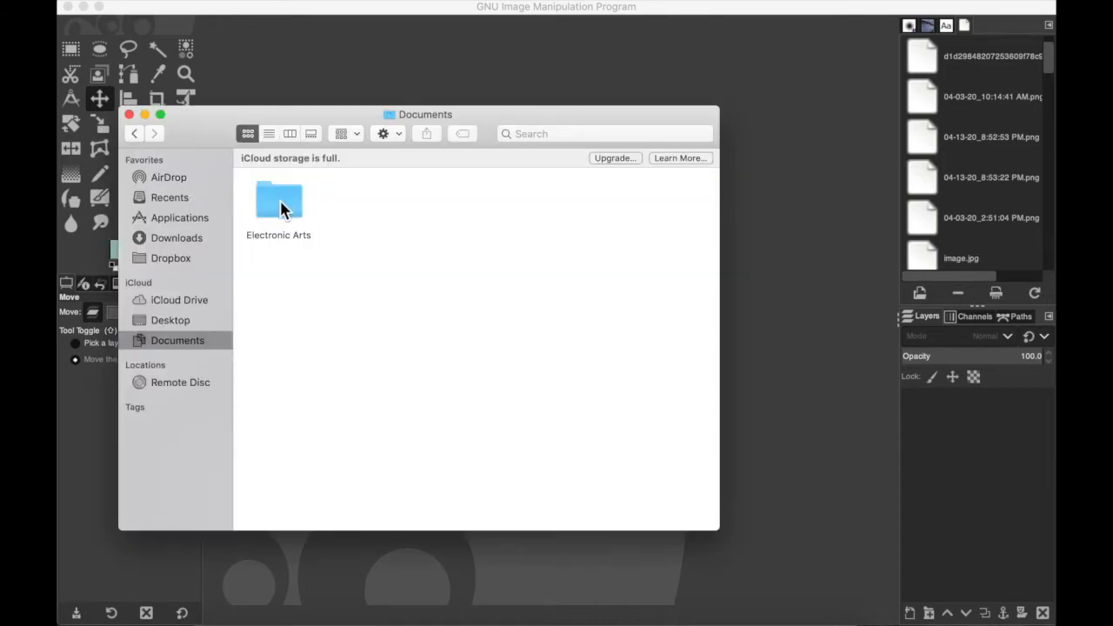
Step: Switch to Finder and open the Screenshots folder inside Electronic Arts, The Sims 4
double_click(280, 202)
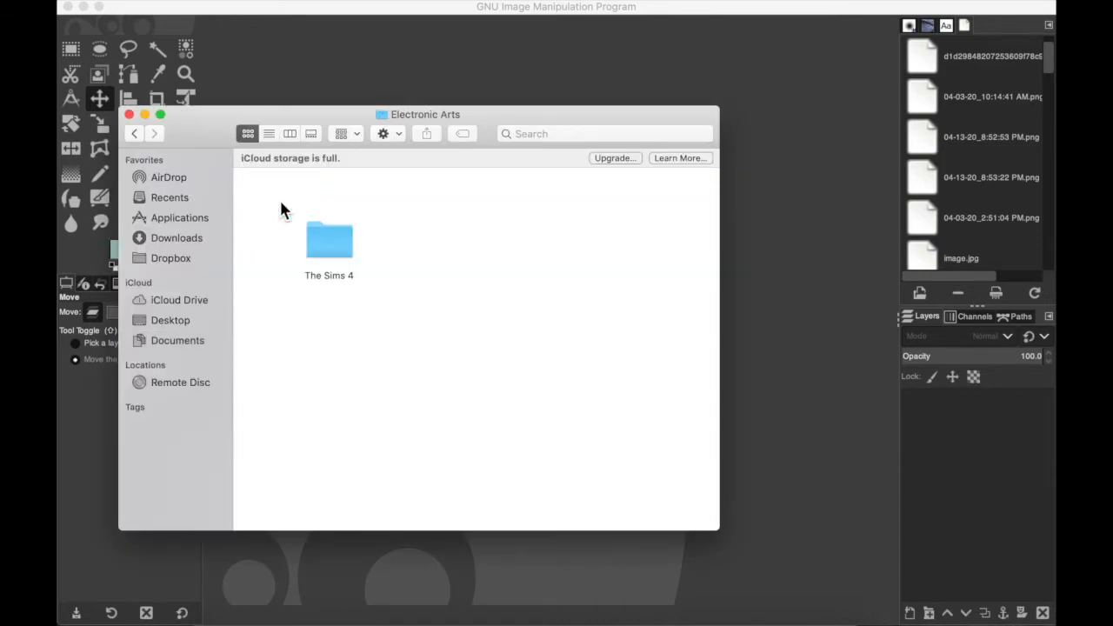
double_click(316, 236)
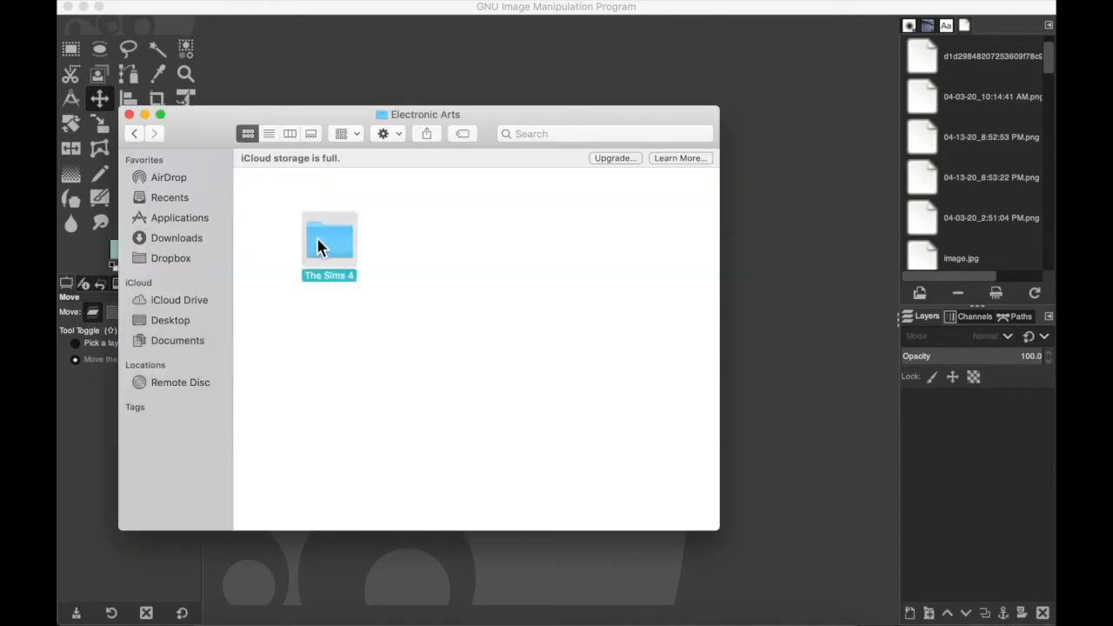
double_click(437, 390)
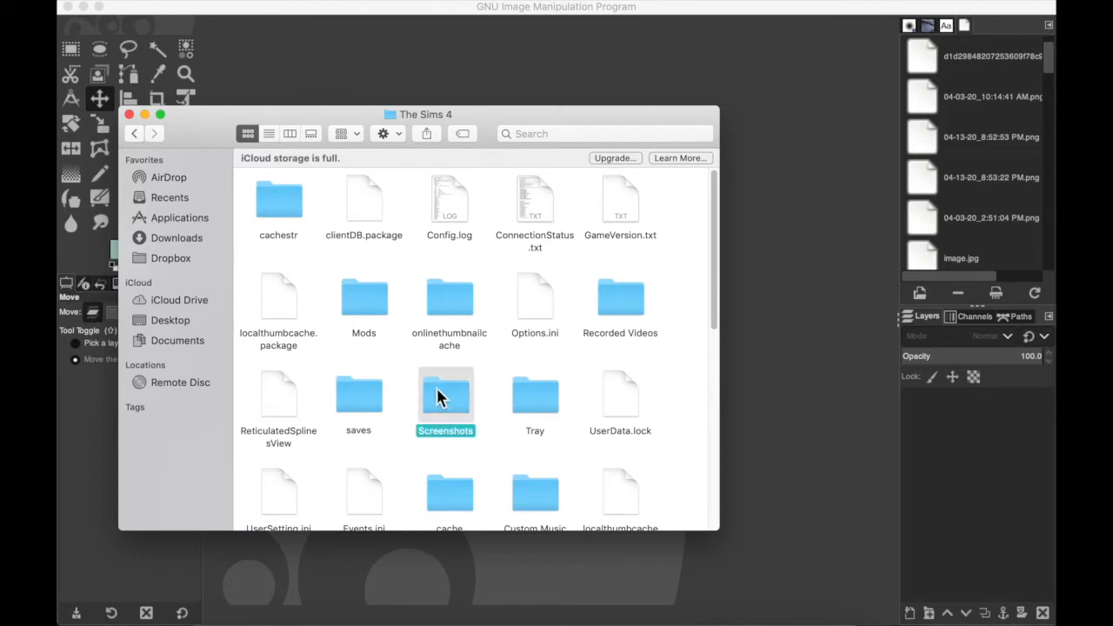
scroll(368, 299, "down", 2)
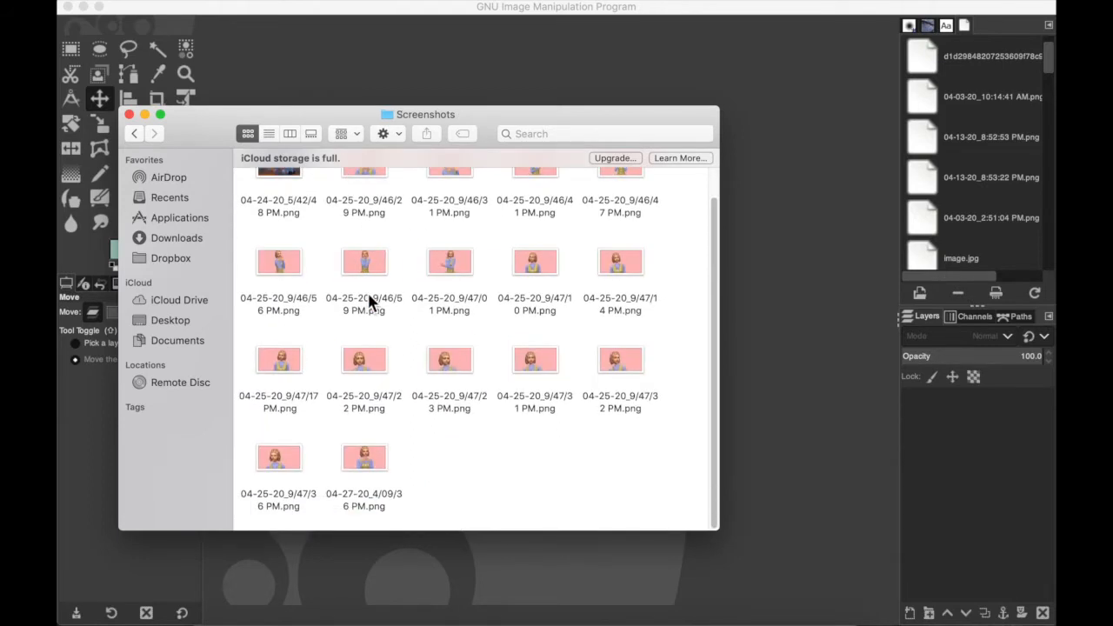
scroll(356, 261, "up", 2)
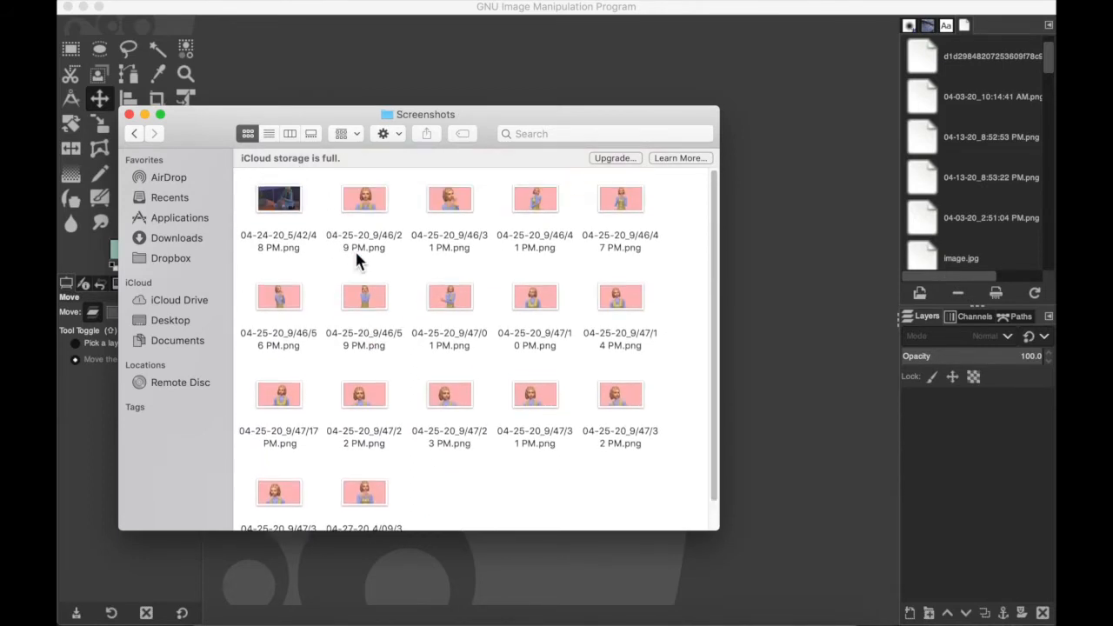
left_click_drag(219, 130, 230, 85)
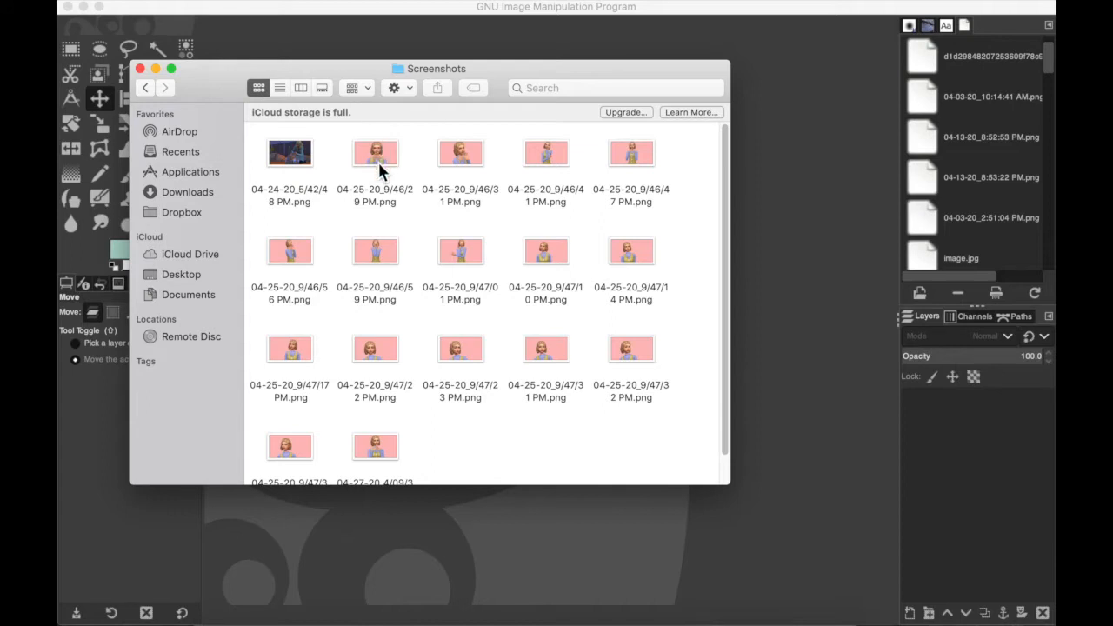
Step: Preview the image 04-25-20_9/46/29 PM.png and close it
left_click(384, 161)
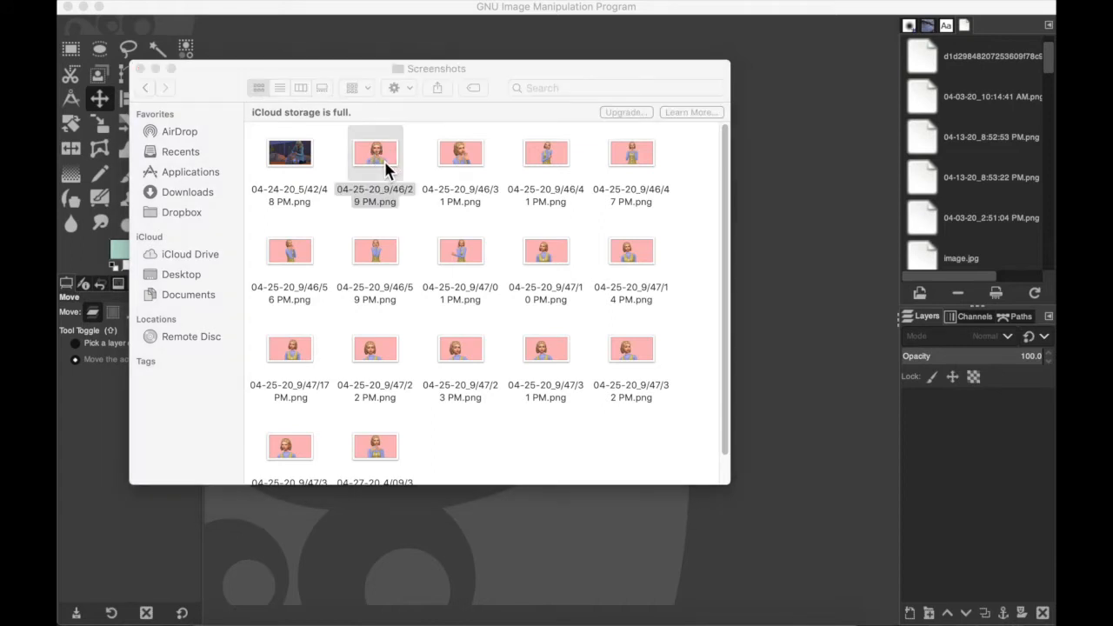
double_click(385, 161)
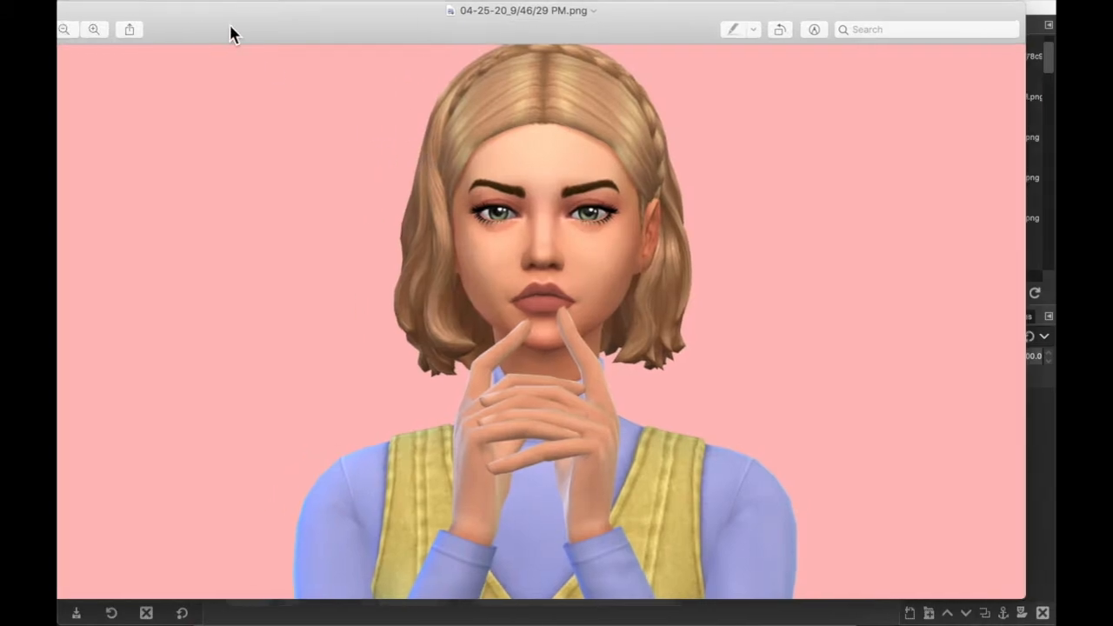
left_click_drag(191, 27, 265, 41)
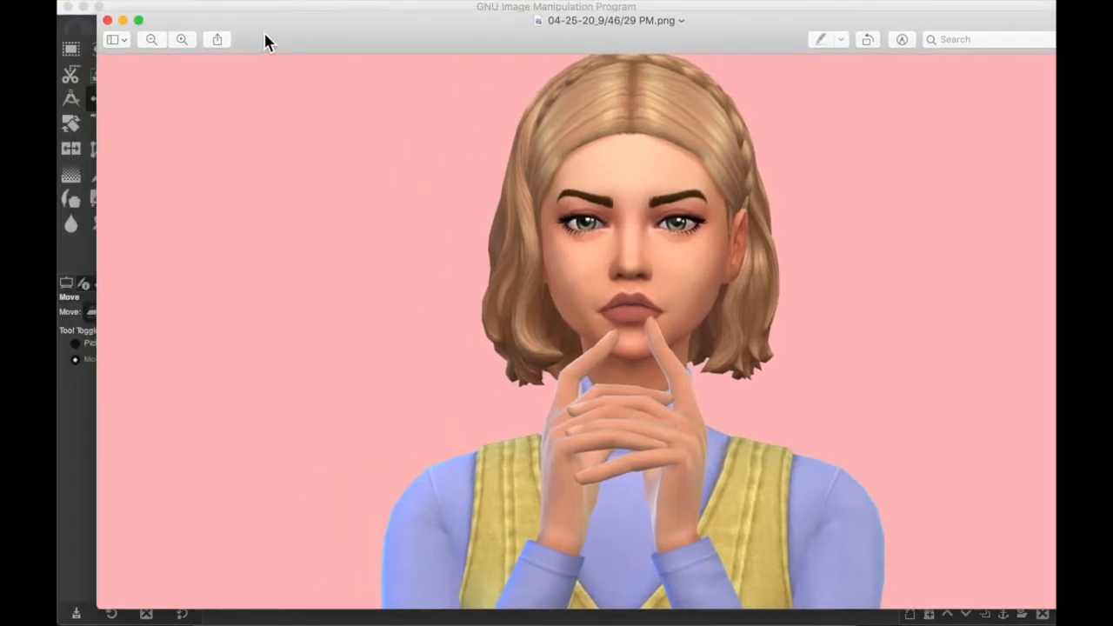
left_click(108, 20)
Step: Preview 04-25-20_9/46/31 PM.png, close it and move its file to the empty space at the end of the folder
double_click(451, 162)
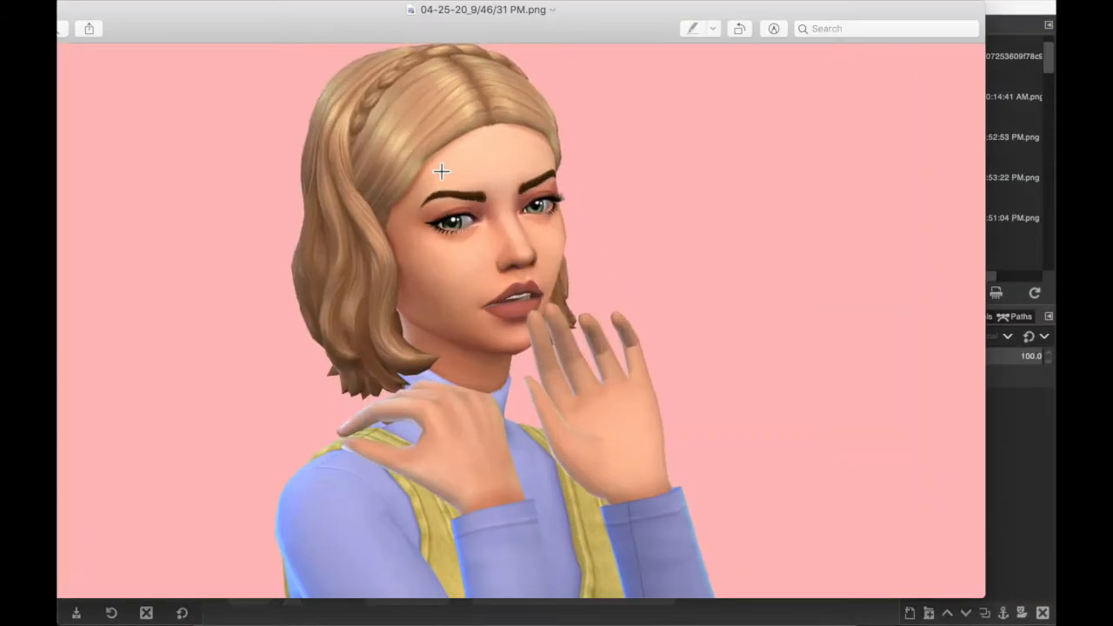
left_click_drag(285, 24, 451, 21)
left_click(165, 7)
left_click_drag(460, 155, 662, 440)
Step: Preview the image 04-25-20_9/46/41 PM.png and close it
double_click(549, 169)
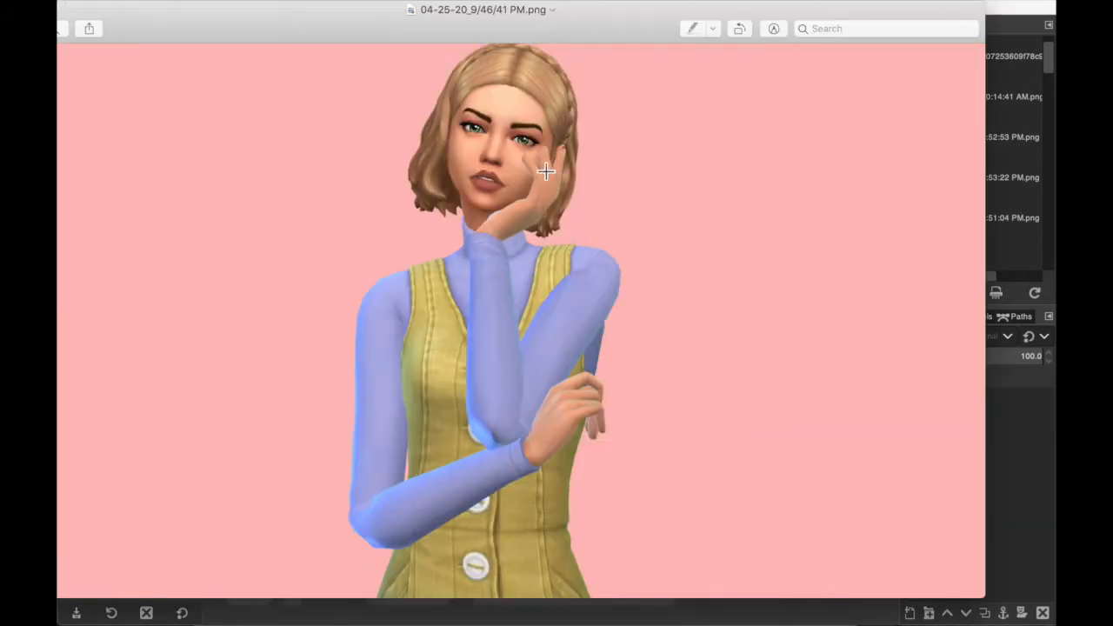
left_click_drag(127, 24, 275, 25)
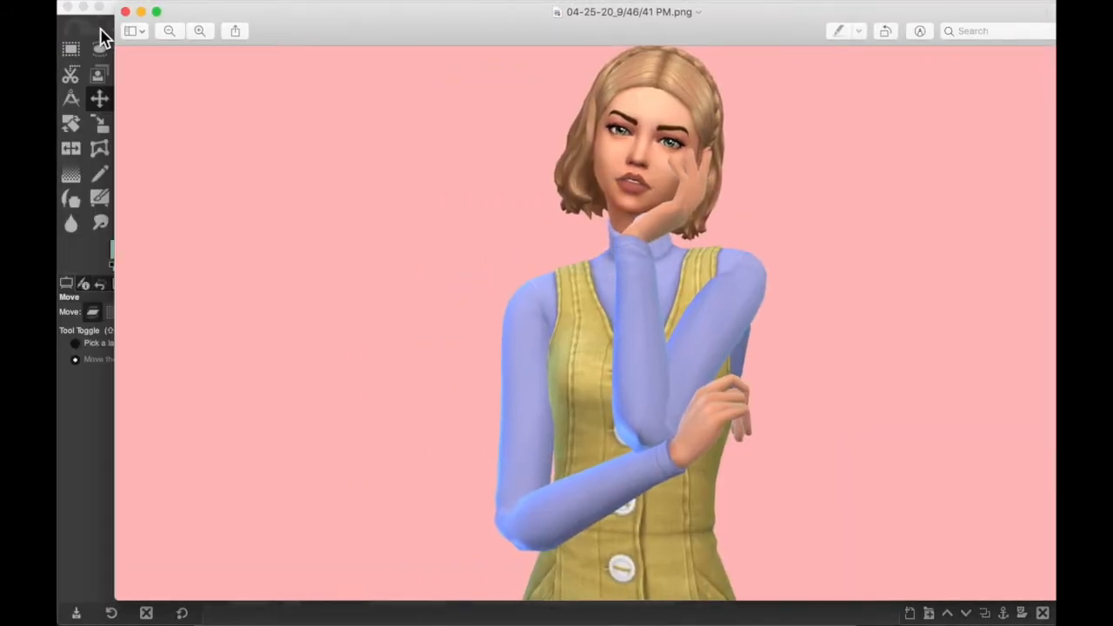
left_click(125, 12)
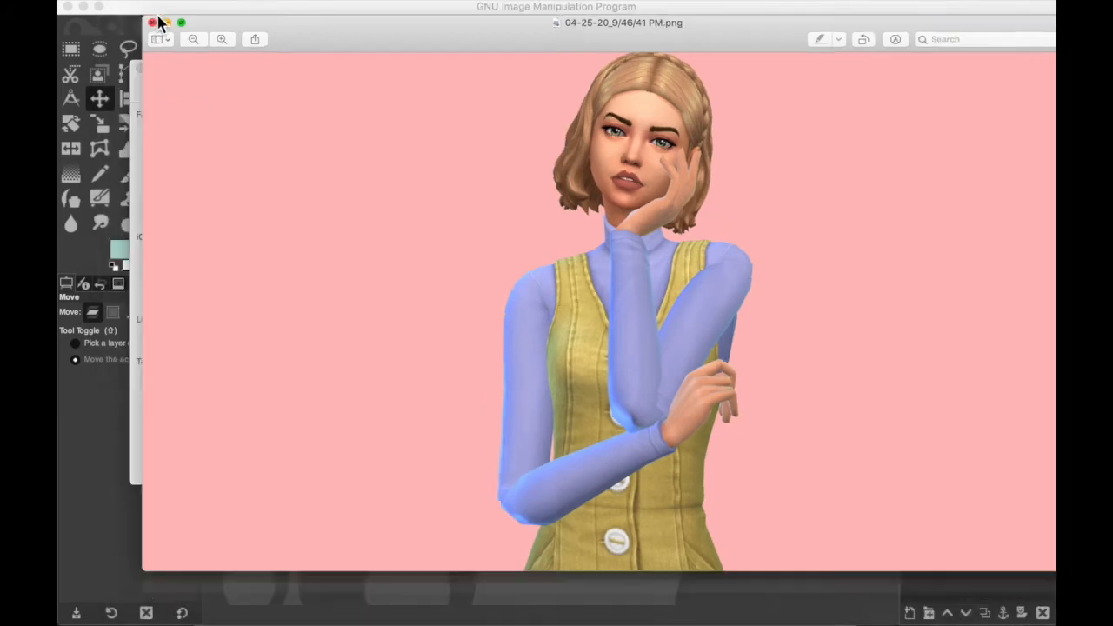
Step: Set the file 04-25-20_9/46/47 PM.png aside next to the chosen 04-25-20_9/46/31 PM.png
double_click(634, 155)
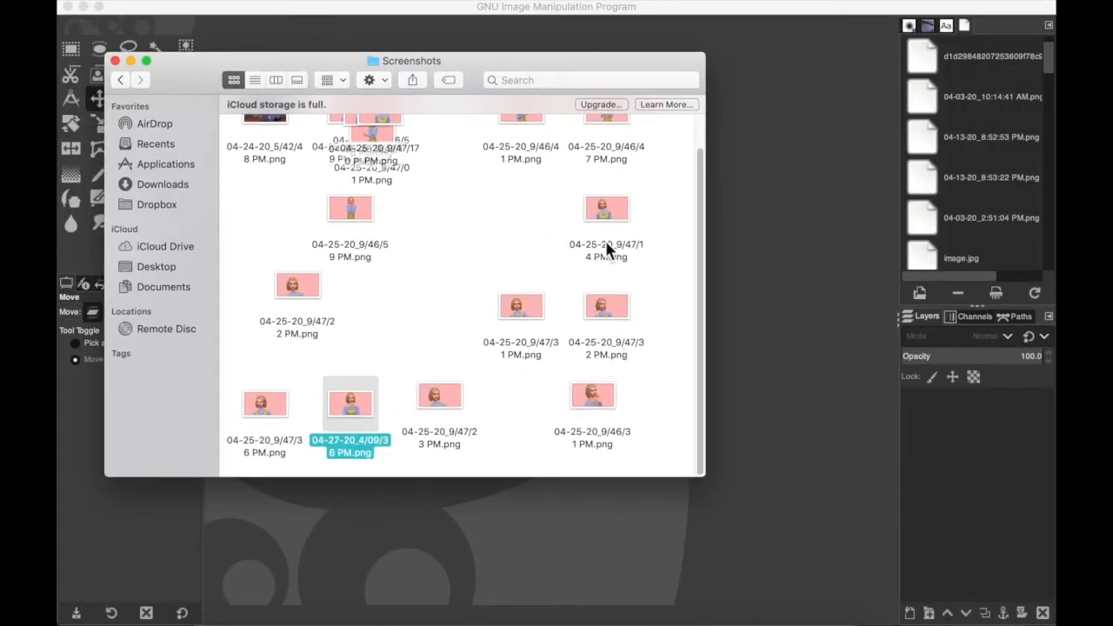
scroll(574, 186, "up", 3)
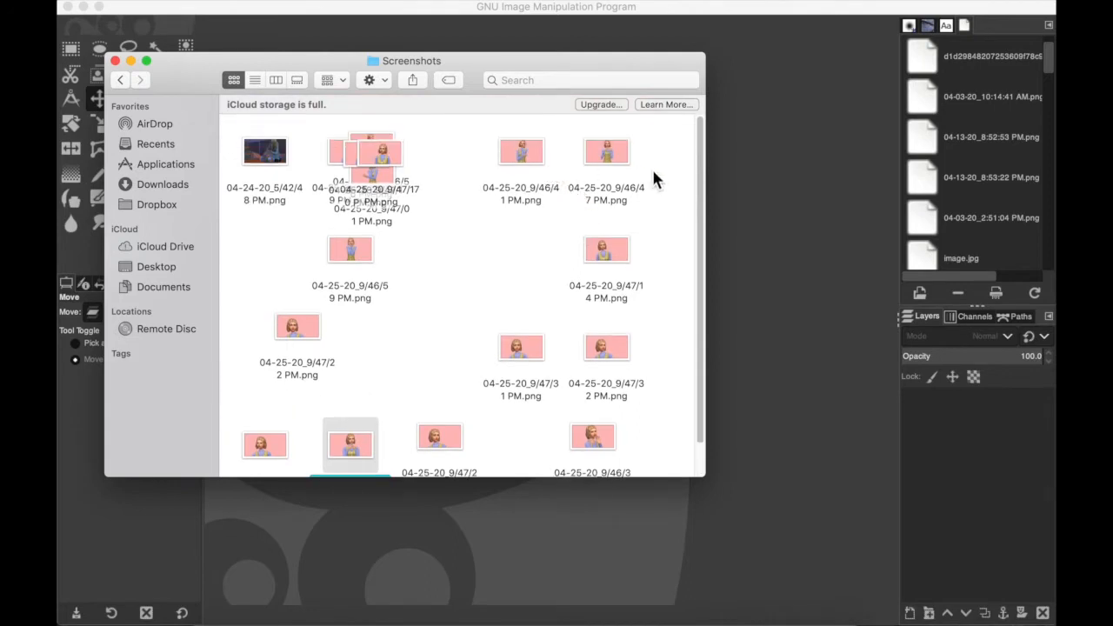
left_click_drag(606, 156, 663, 442)
Step: Move the folder window out of the way and open 04-25-20_9/46/31 PM.png in GIMP
left_click(488, 79)
left_click_drag(468, 58, 418, 28)
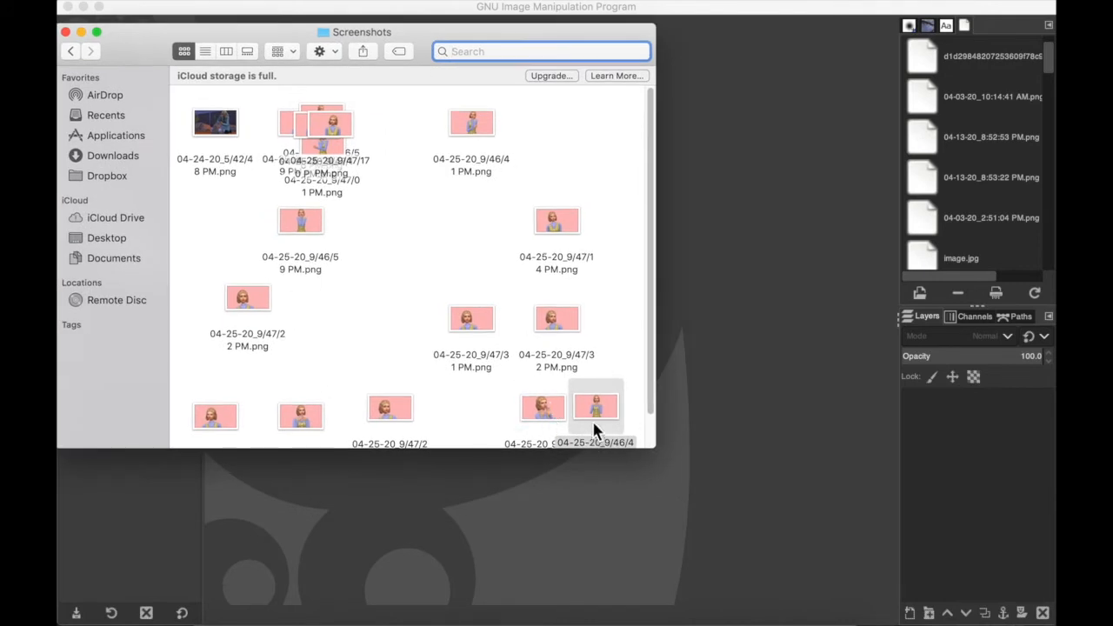
left_click_drag(444, 406, 233, 470)
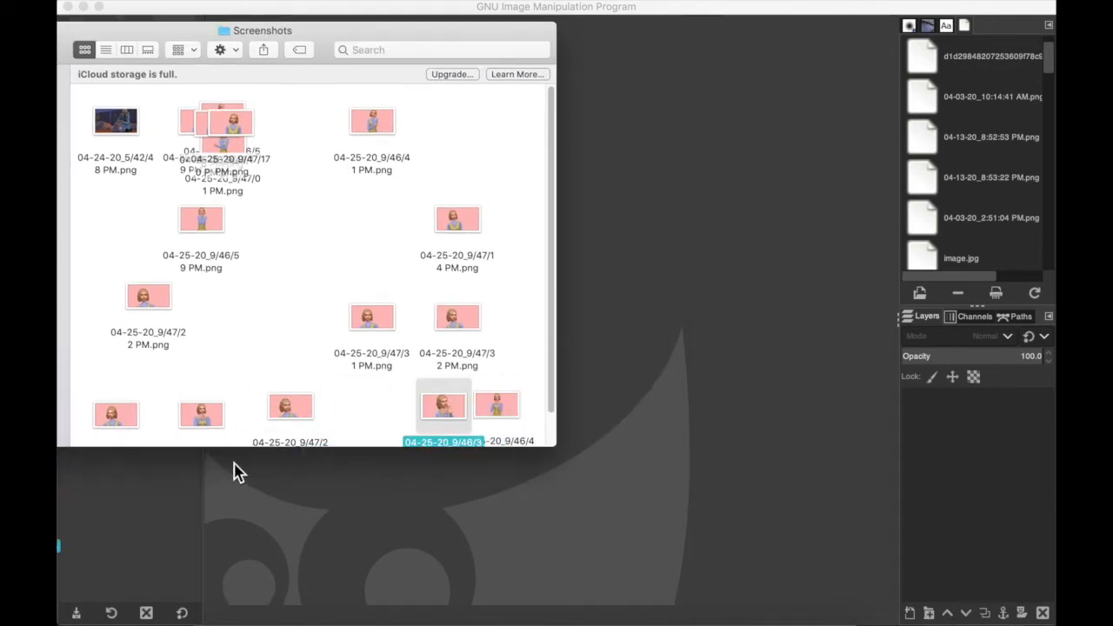
left_click_drag(497, 405, 711, 385)
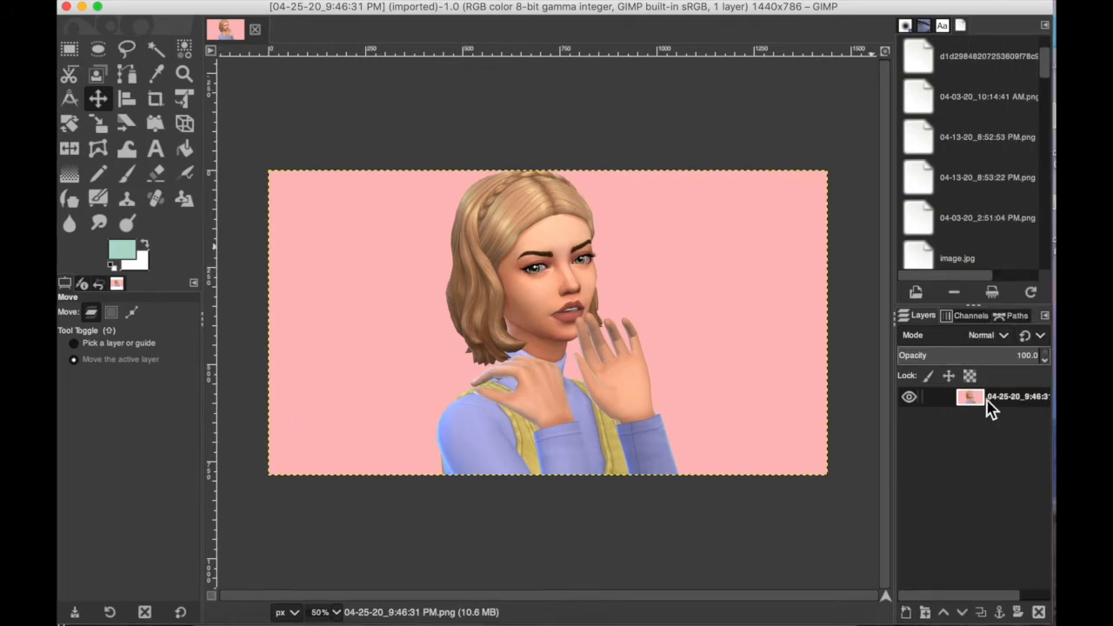
Step: Add an alpha channel to the imported screenshot's layer
right_click(987, 405)
left_click(886, 403)
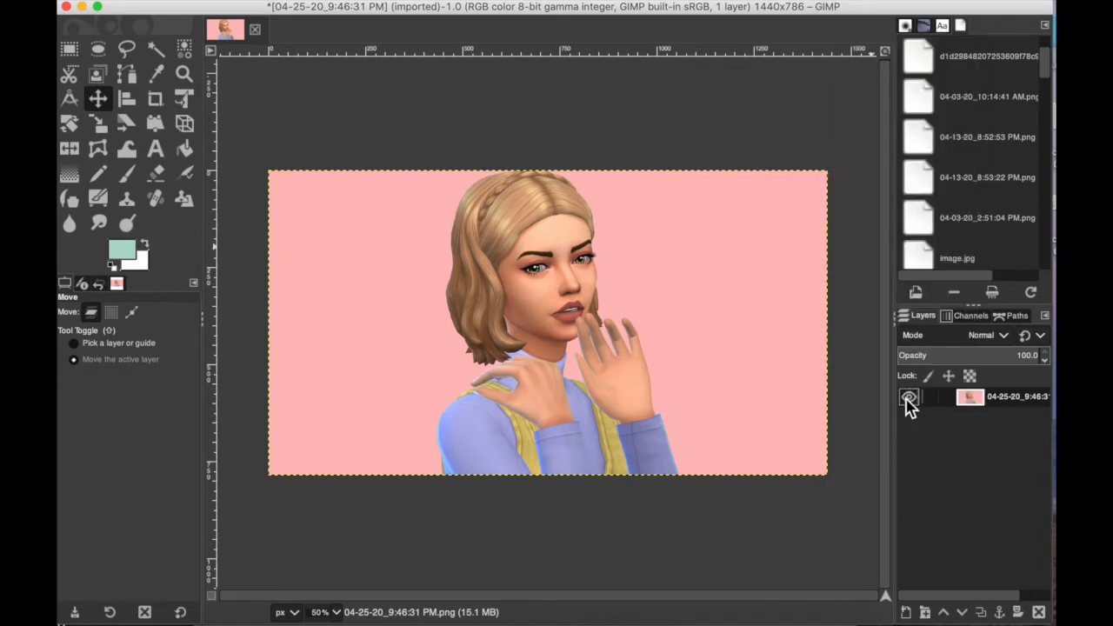
Step: Fuzzy-select the pink background left of the Sim and erase it to transparency
left_click(162, 54)
left_click(405, 301)
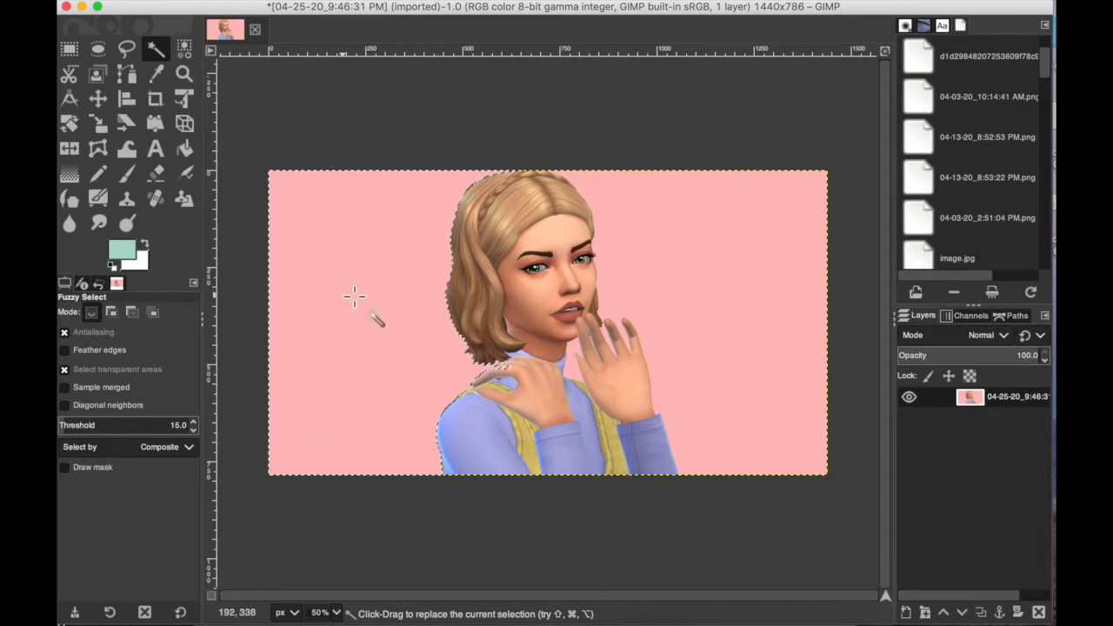
left_click(160, 174)
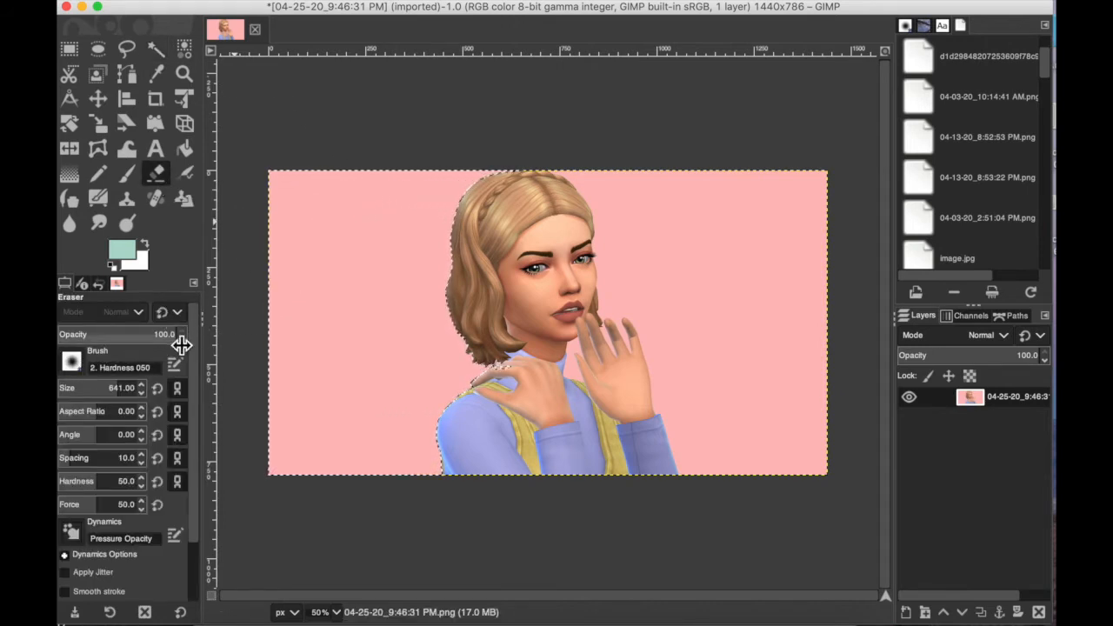
mouse_move(344, 161)
left_mouse_down()
mouse_move(301, 240)
mouse_move(371, 273)
mouse_move(331, 363)
mouse_move(254, 383)
mouse_move(249, 472)
mouse_move(305, 286)
mouse_move(378, 231)
mouse_move(439, 456)
mouse_move(509, 406)
mouse_move(513, 431)
left_mouse_up()
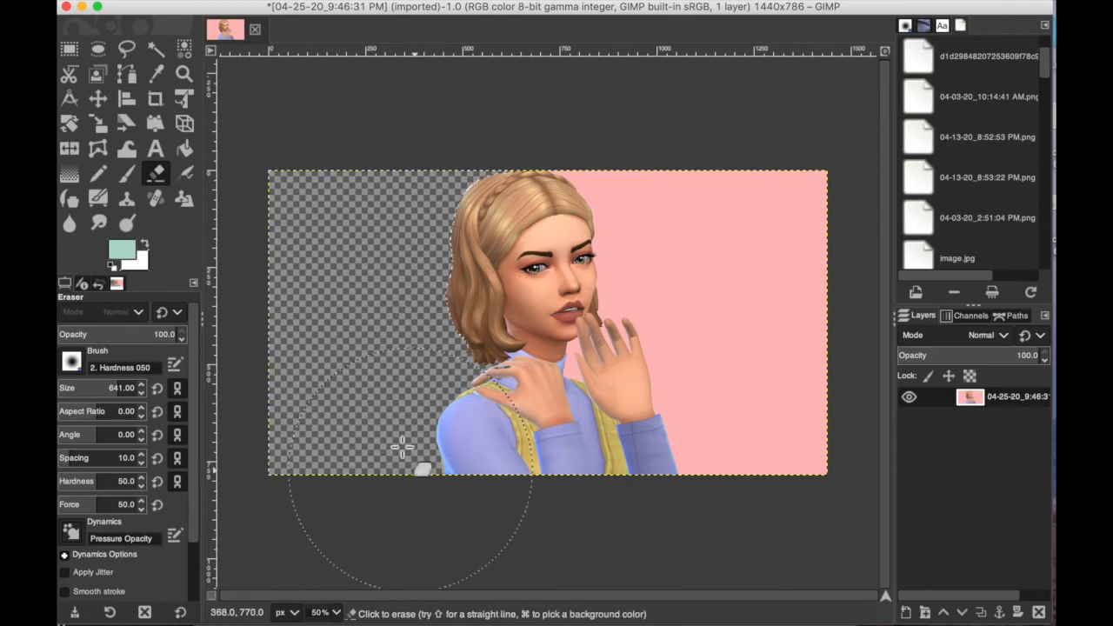
Step: Fuzzy-select and erase the pink background right of the Sim, including the gap between her neck and raised hand
left_click(157, 53)
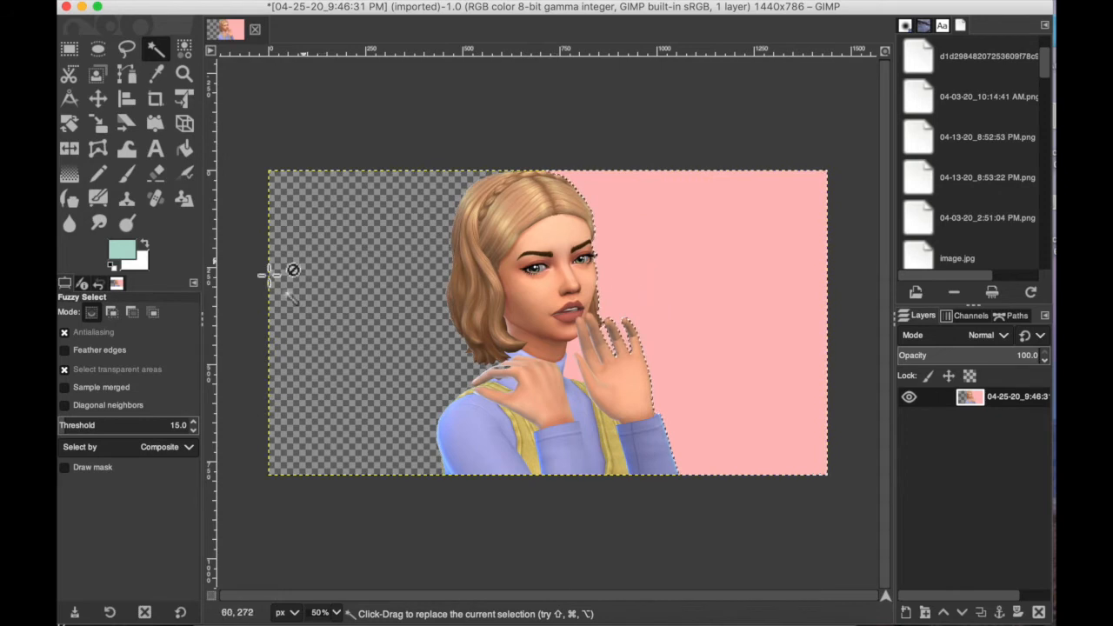
left_click(164, 178)
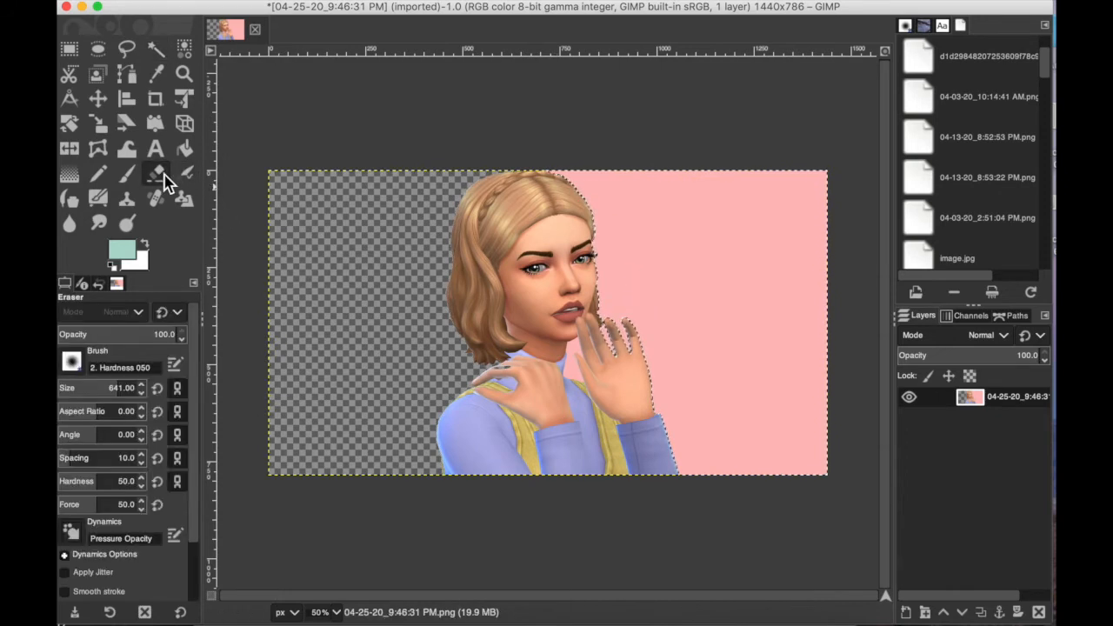
mouse_move(681, 196)
left_mouse_down()
mouse_move(755, 206)
mouse_move(826, 243)
mouse_move(729, 376)
mouse_move(842, 352)
mouse_move(730, 439)
mouse_move(788, 467)
left_mouse_up()
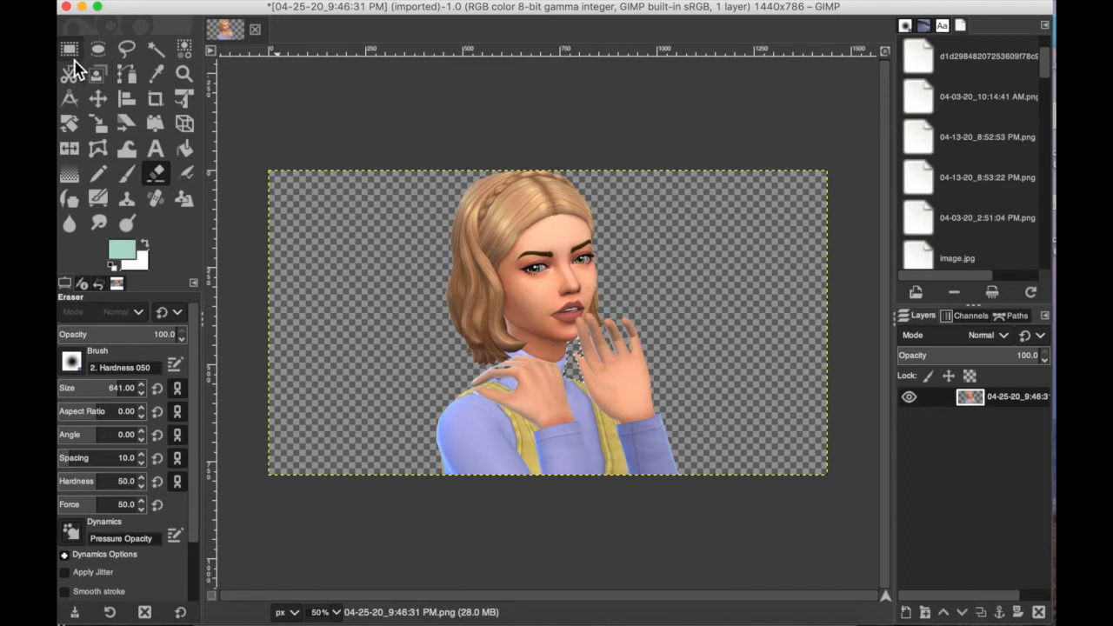
Step: Add 04-25-20_9:46:47 PM.png as a layer beneath the cut-out Sim
left_click(100, 105)
left_click_drag(574, 348, 974, 423)
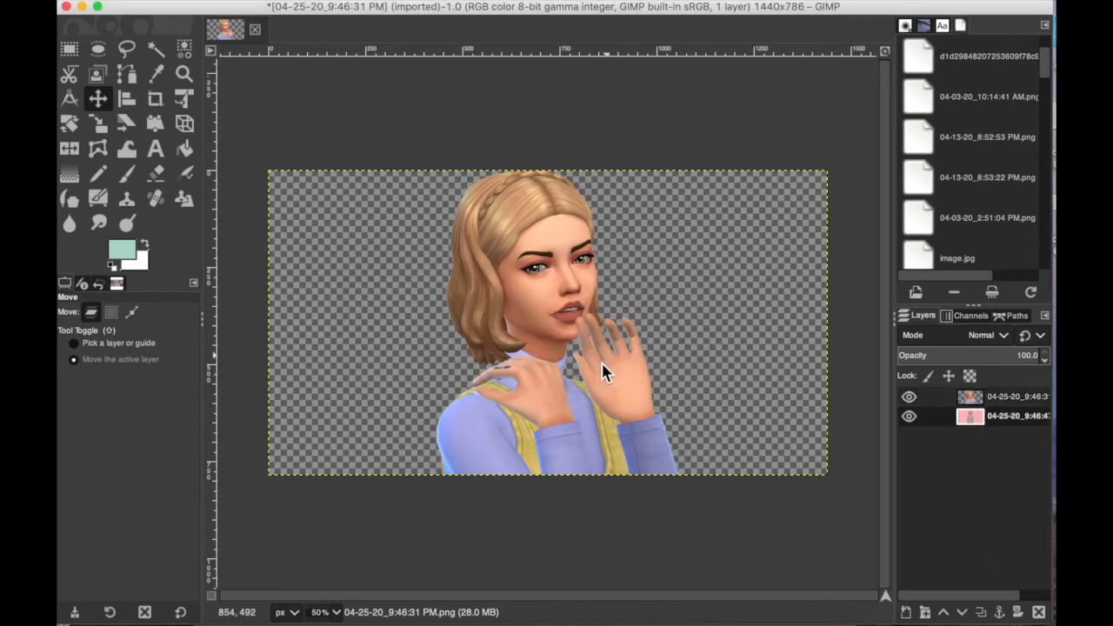
Step: Hide the 04-25-20_9:46:31 layer and fuzzy-select the pink background of the 04-25-20_9:46:47 layer
left_click(913, 403)
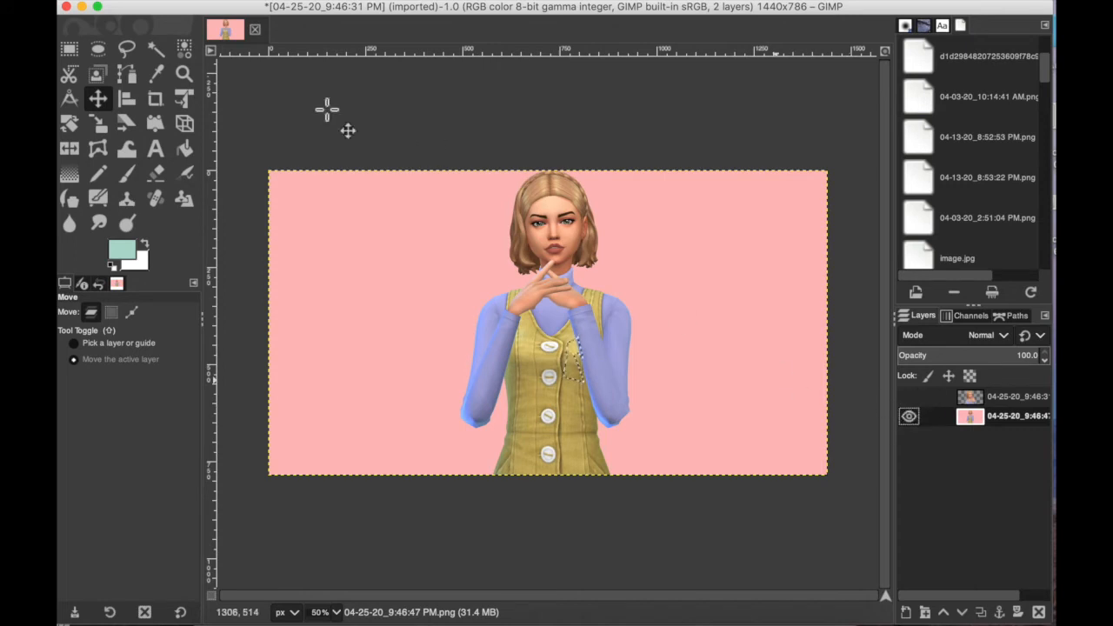
left_click(156, 48)
left_click(387, 308)
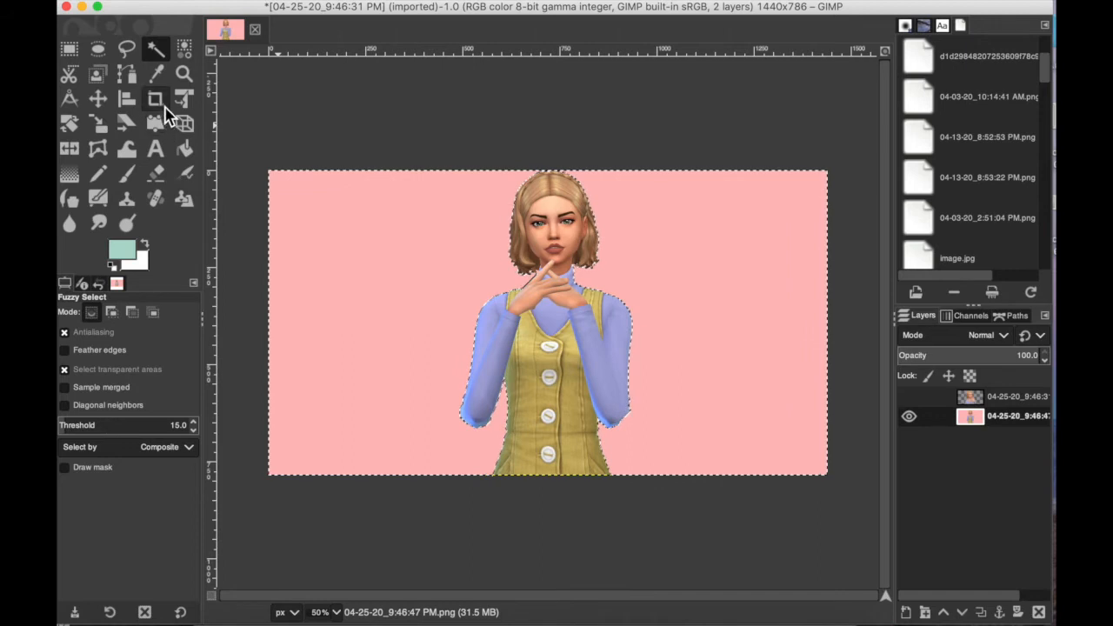
Step: Try to erase the selected pink background of the 04-25-20_9:46:47 layer, and undo the eraser stroke
left_click(156, 173)
mouse_move(385, 194)
left_mouse_down()
mouse_move(288, 225)
mouse_move(491, 242)
mouse_move(471, 213)
mouse_move(590, 158)
mouse_move(601, 192)
left_mouse_up()
key("super+z")
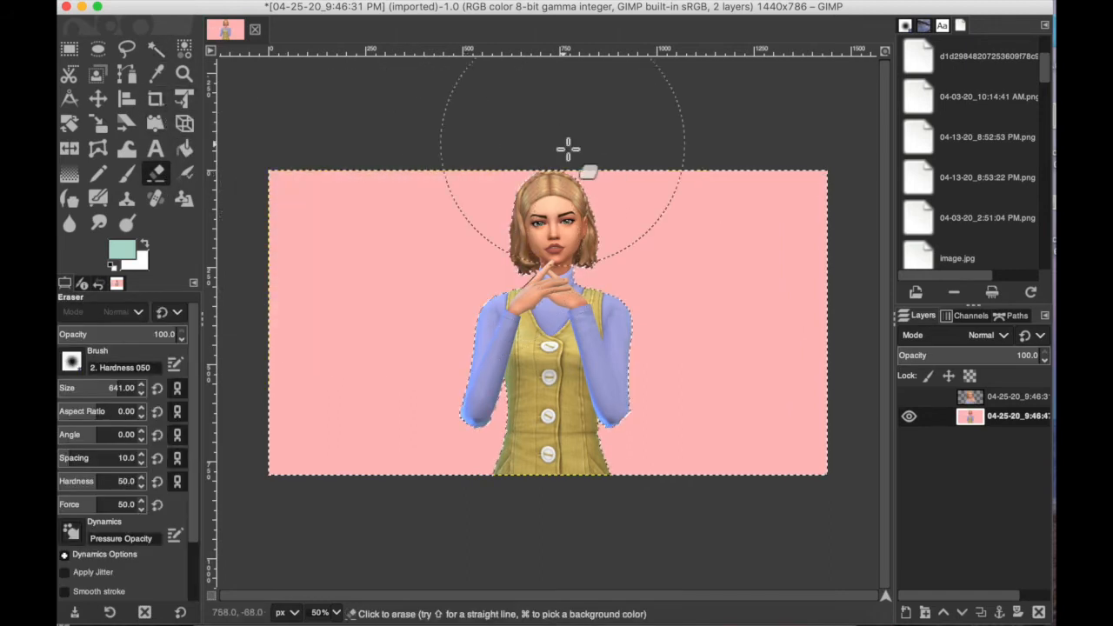
Step: Add an alpha channel to the 04-25-20_9:46:47 layer and erase its selected pink background to transparency
right_click(974, 424)
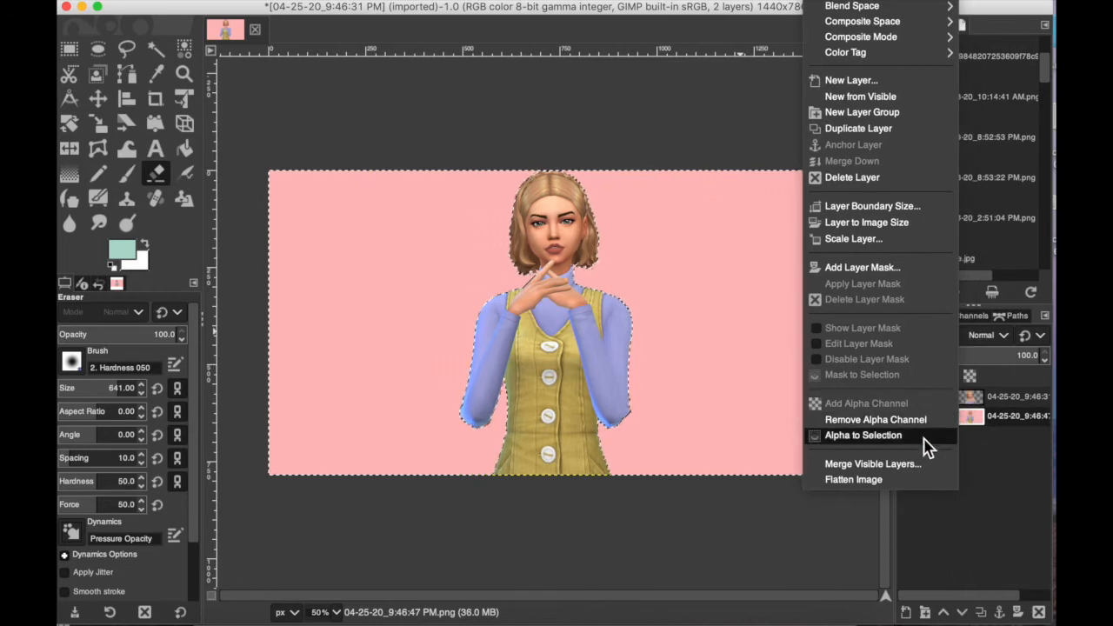
left_click(161, 61)
left_click(156, 173)
mouse_move(301, 214)
left_mouse_down()
mouse_move(288, 252)
mouse_move(435, 200)
mouse_move(548, 276)
mouse_move(398, 299)
mouse_move(443, 402)
mouse_move(256, 465)
left_mouse_up()
mouse_move(553, 359)
left_mouse_down()
mouse_move(754, 452)
mouse_move(681, 460)
mouse_move(779, 371)
mouse_move(861, 320)
mouse_move(673, 364)
mouse_move(540, 319)
mouse_move(716, 258)
mouse_move(736, 187)
mouse_move(825, 196)
mouse_move(281, 163)
left_mouse_up()
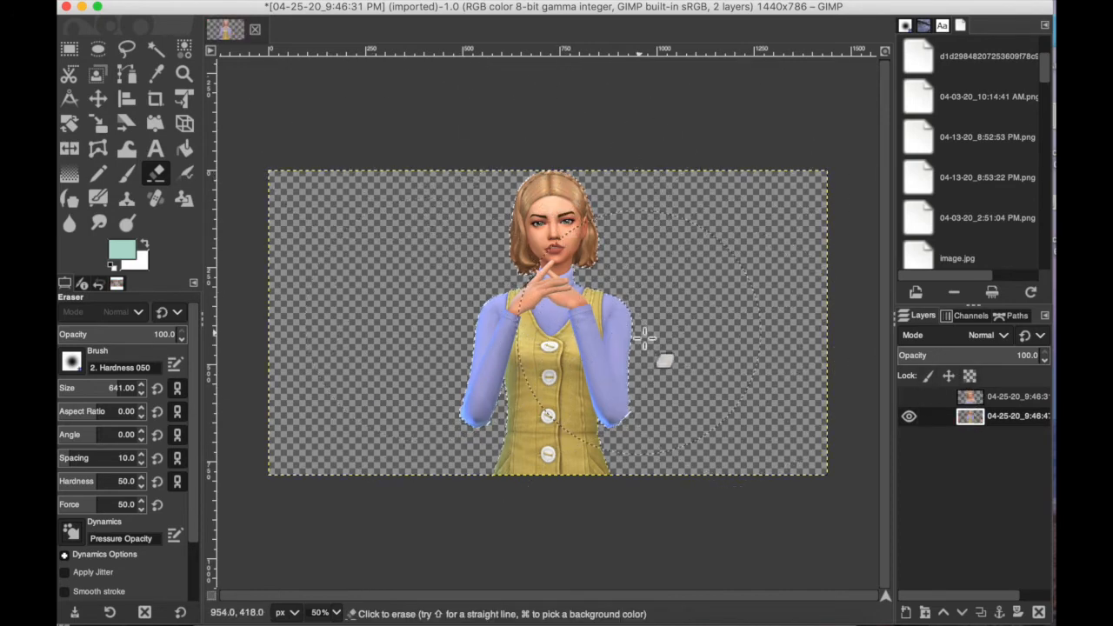
Step: Show the 04-25-20_9:46:31 layer and move the two cutouts apart, the close-up Sim to the left and the smaller one to the right
left_click(909, 397)
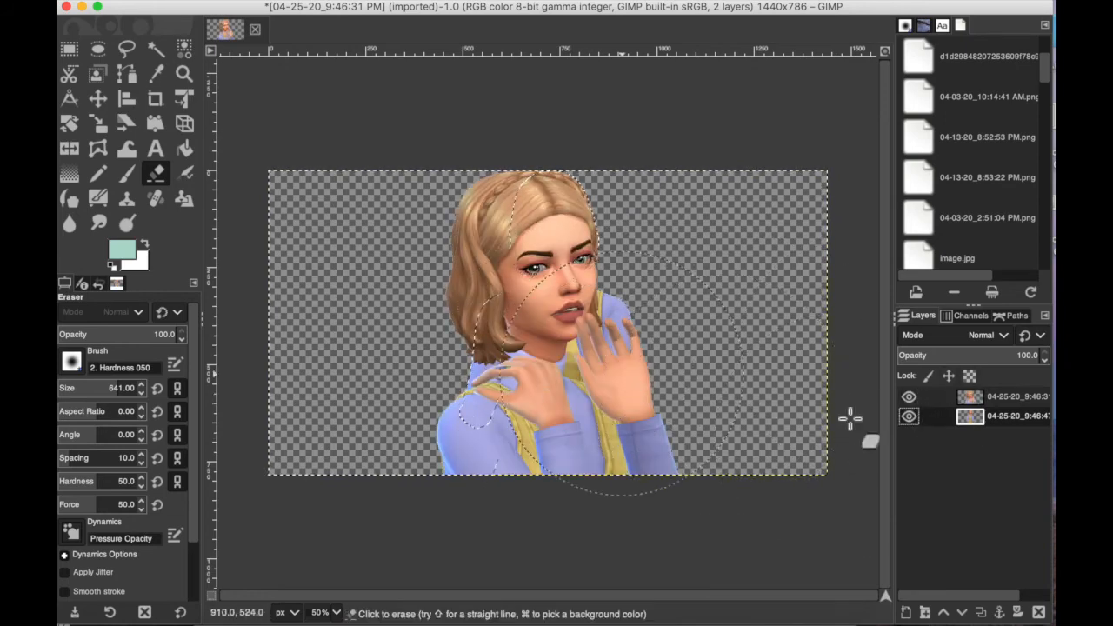
left_click(99, 101)
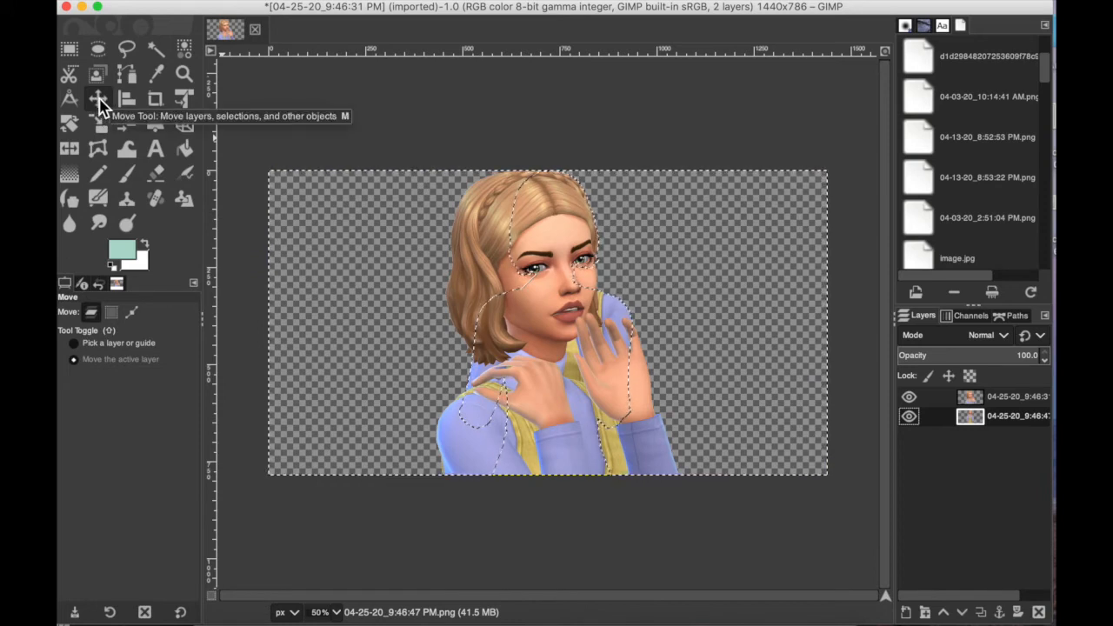
left_click(973, 406)
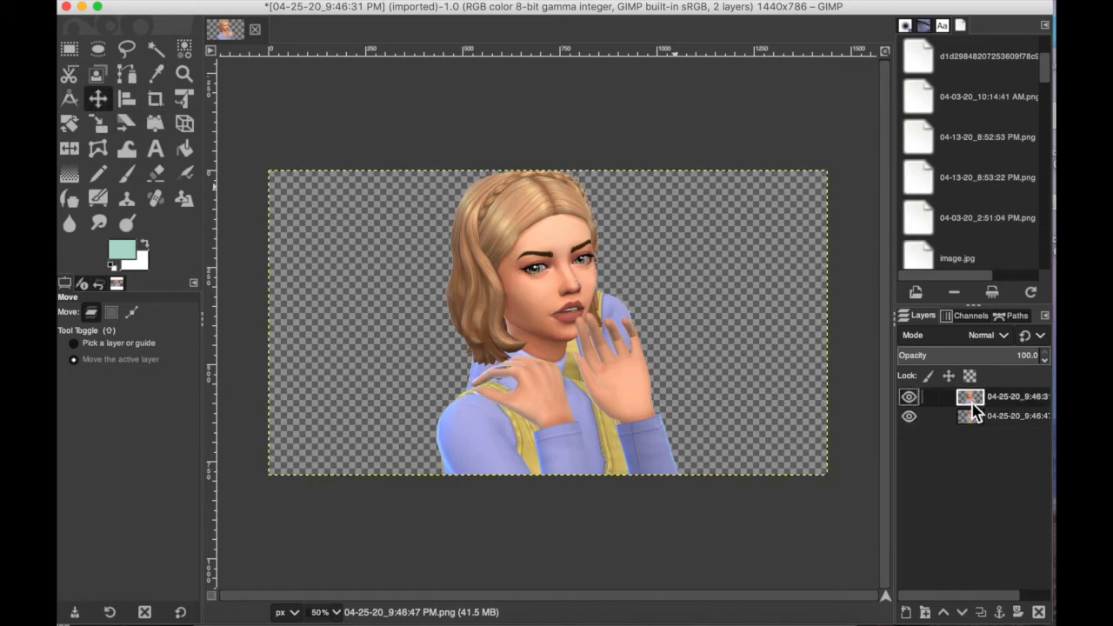
left_click_drag(574, 388, 504, 377)
left_click(976, 420)
left_click_drag(575, 309, 650, 311)
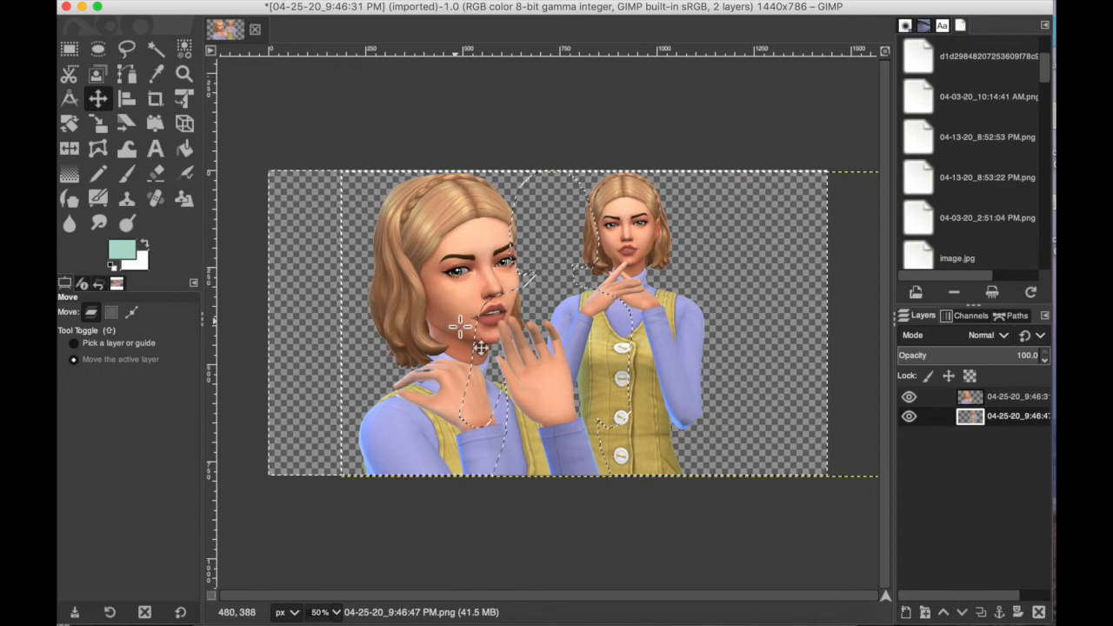
Step: Add sennelier-extra-fine-soft-pastel-yellow-ochre.jpg as the bottom layer and scale it to 1608 × 2371 px so it covers the canvas
left_click_drag(490, 345, 935, 442)
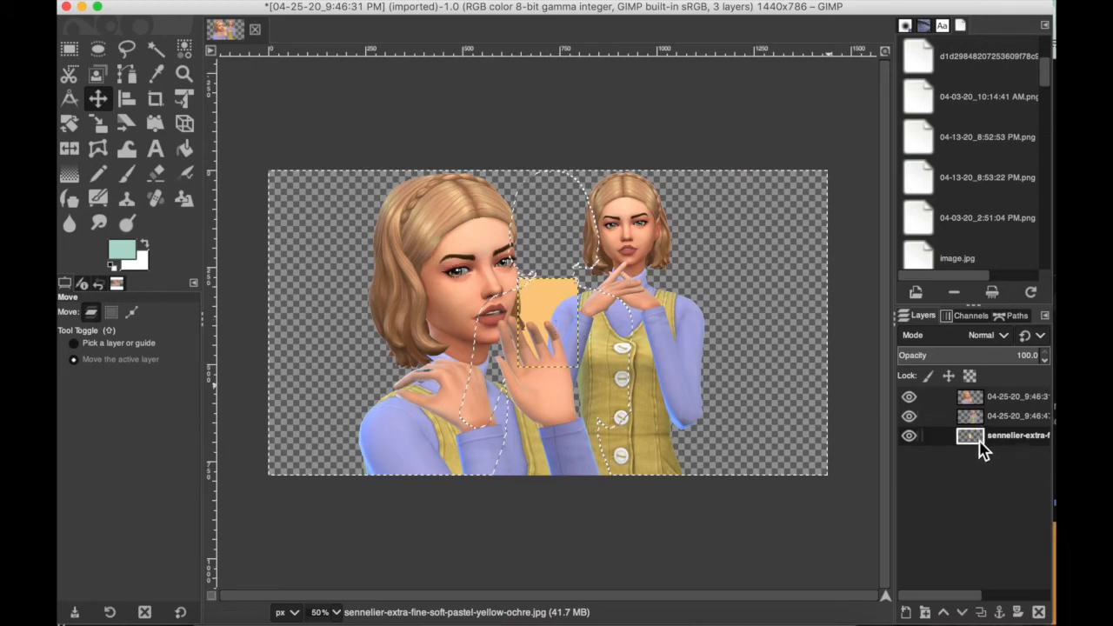
right_click(536, 308)
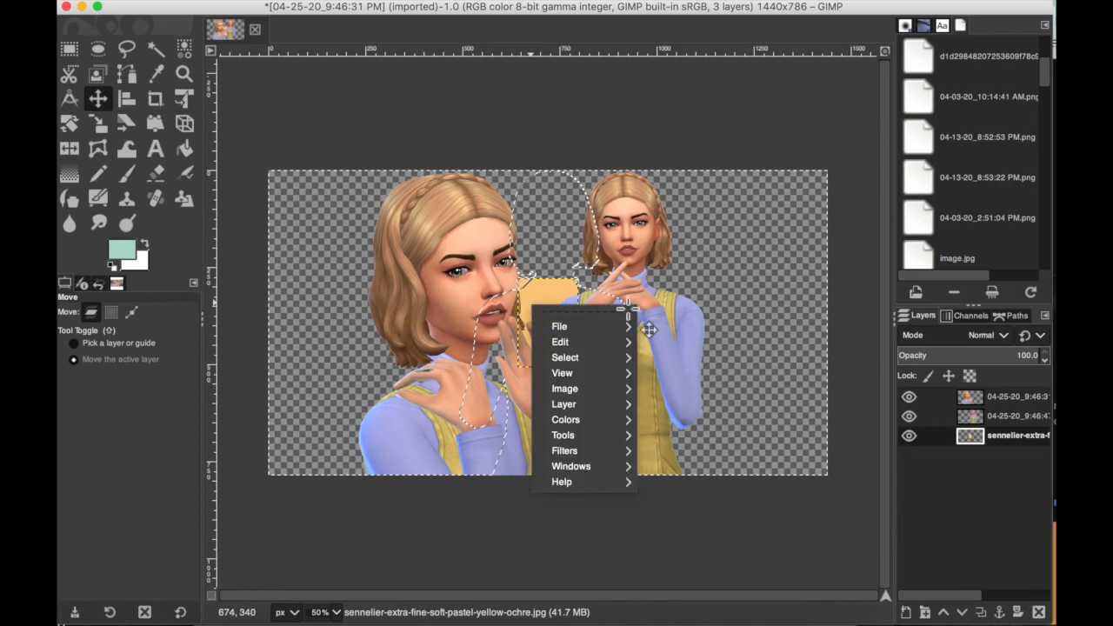
left_click(967, 436)
right_click(973, 442)
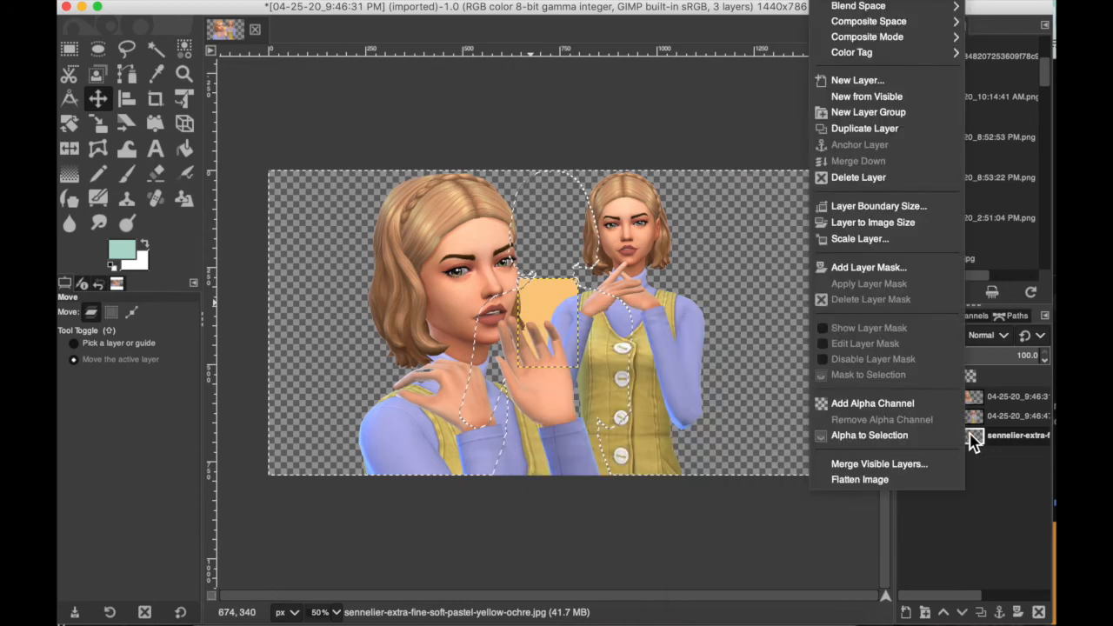
left_click(902, 239)
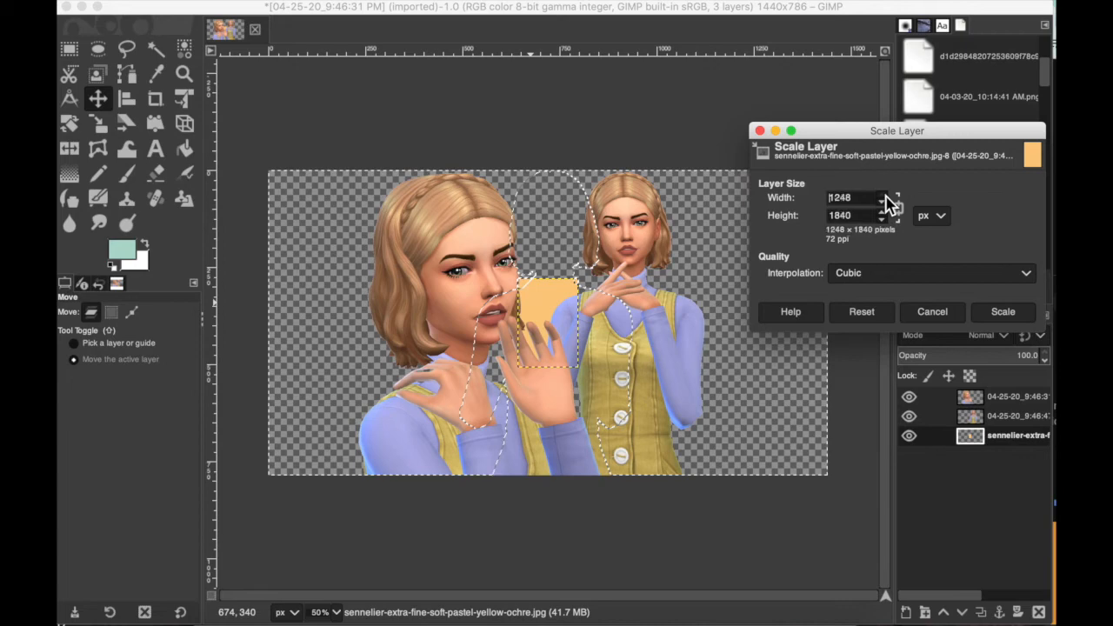
left_click(882, 194)
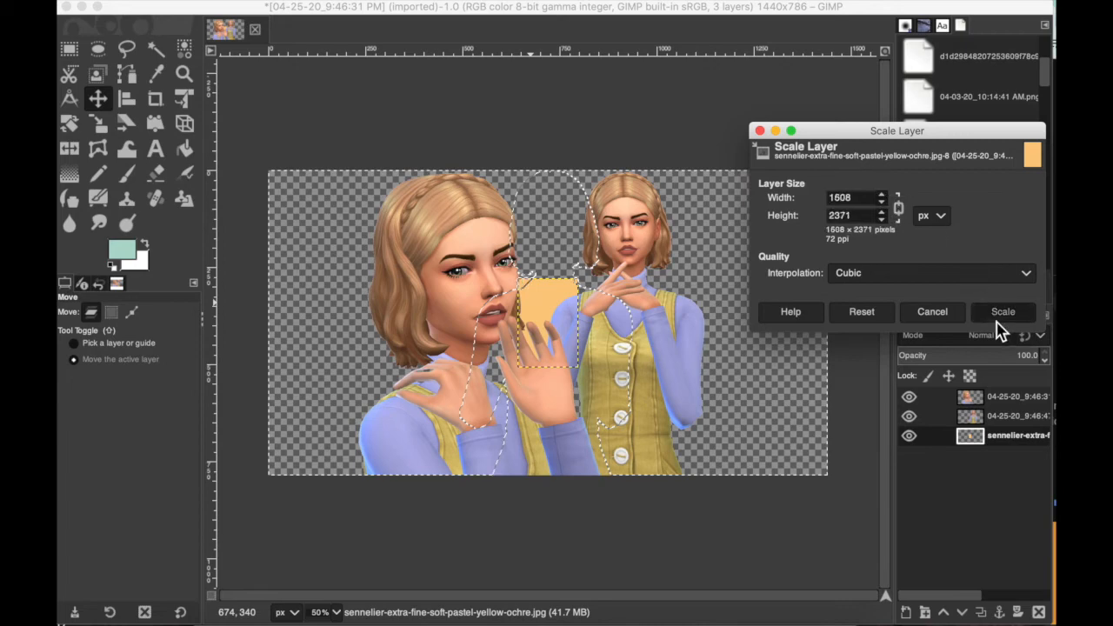
left_click(1003, 311)
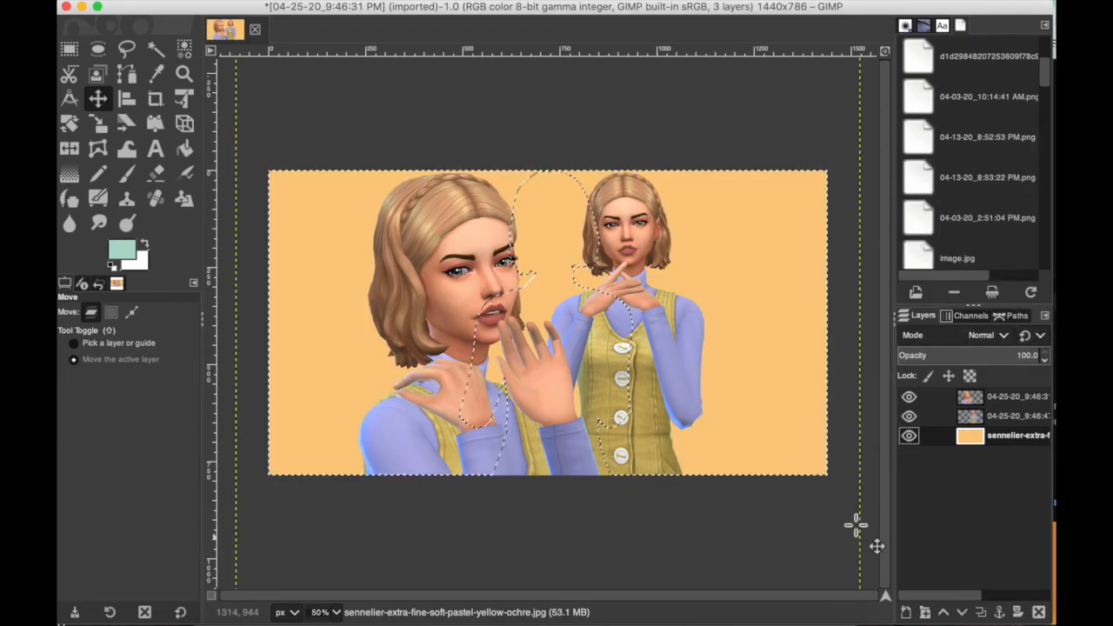
left_click(973, 404)
left_click(976, 413)
left_click(968, 431)
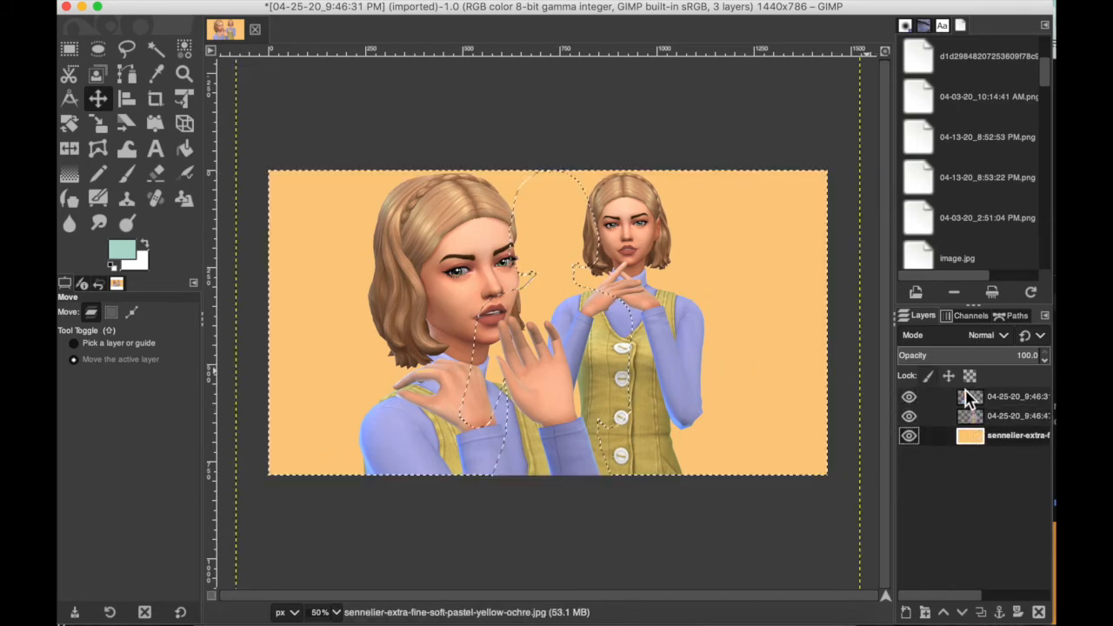
left_click(979, 402)
left_click(978, 417)
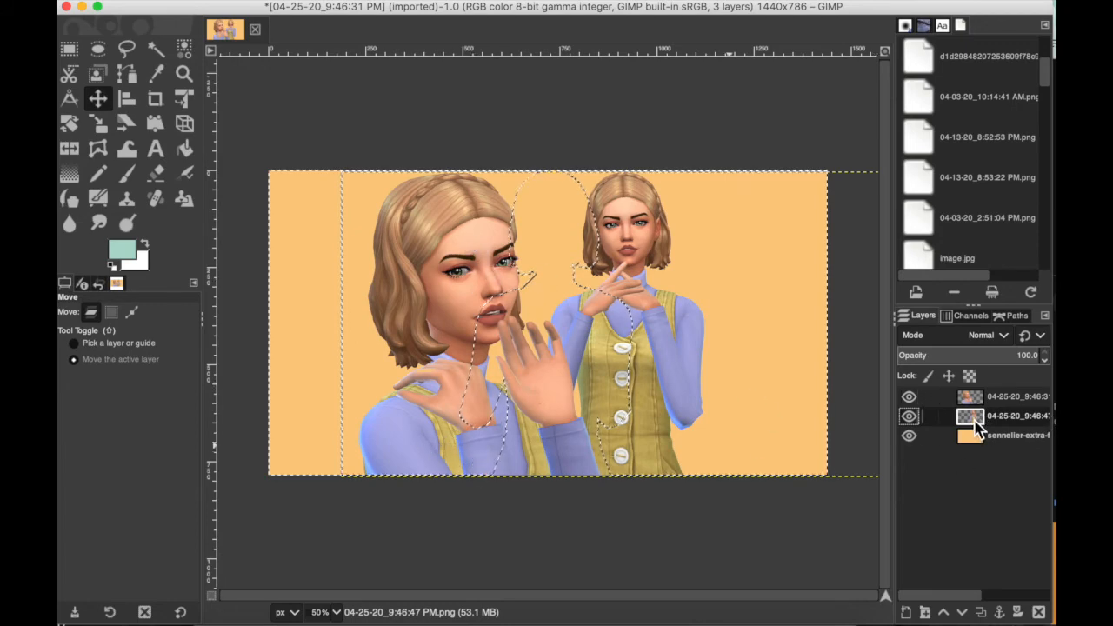
left_click_drag(974, 404, 977, 429)
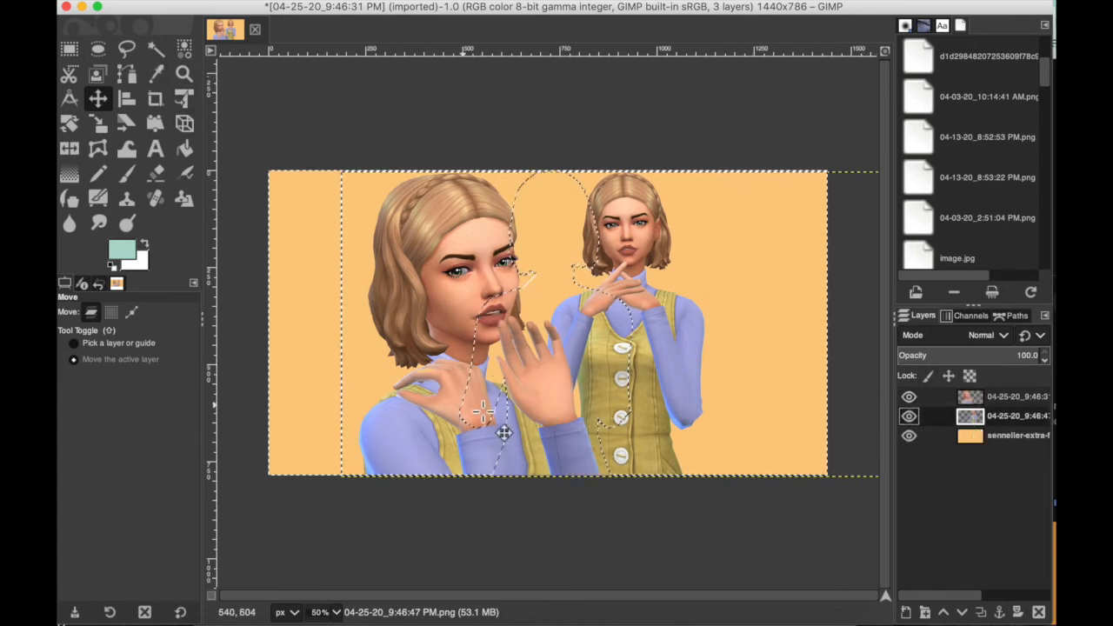
left_click(967, 440)
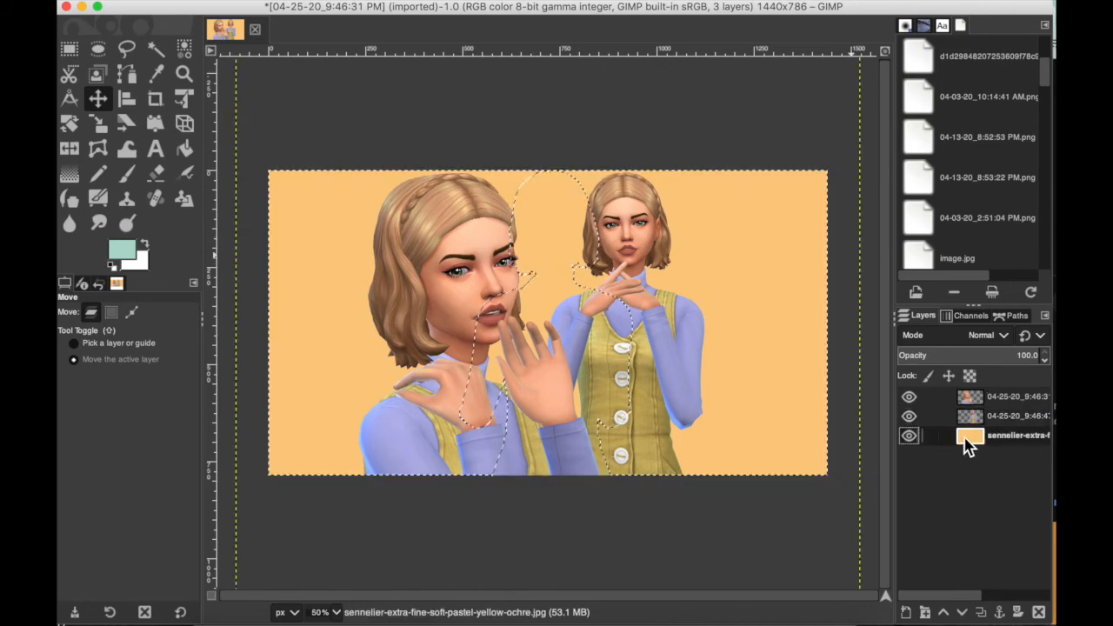
Step: Try soft Paintbrush dabs in the mint foreground color on the yellow background layer, and undo each one
left_click(155, 148)
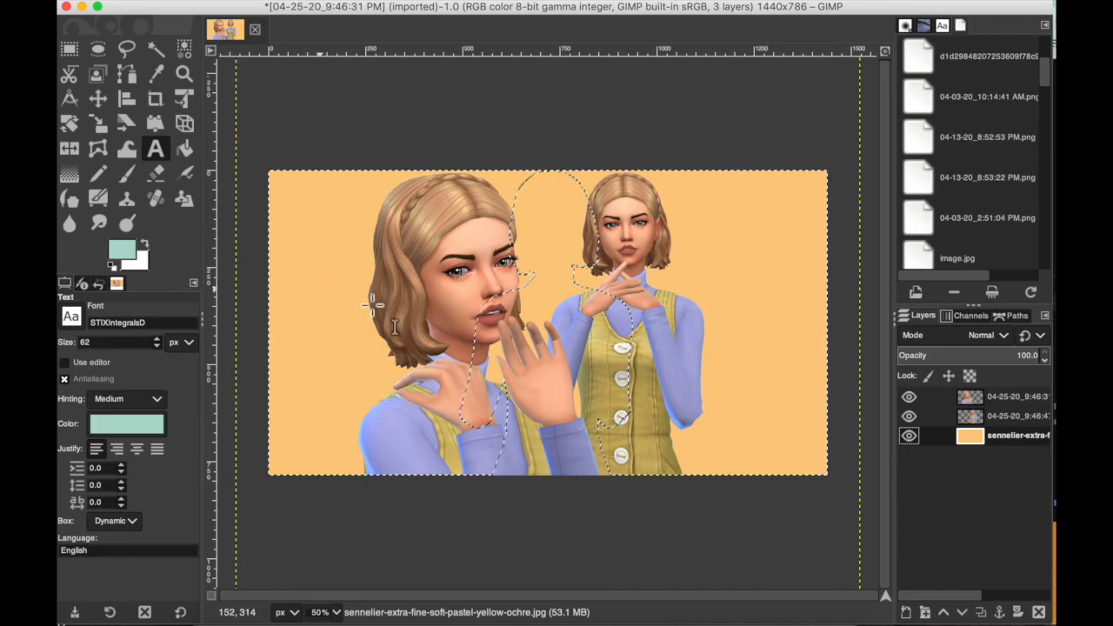
left_click(127, 177)
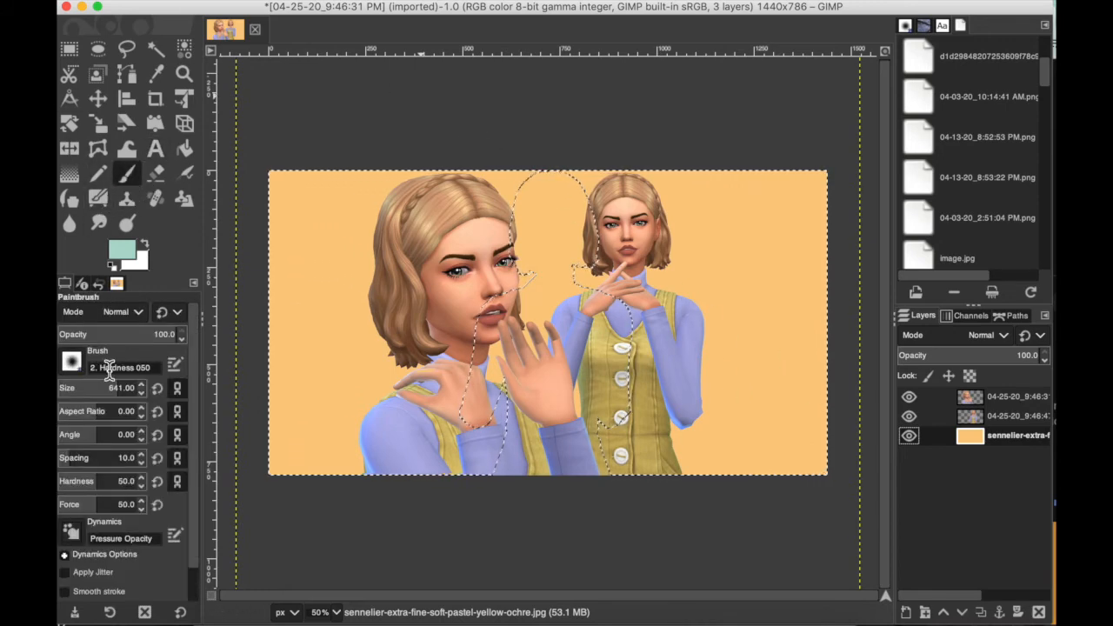
left_click(341, 317)
key("super+z")
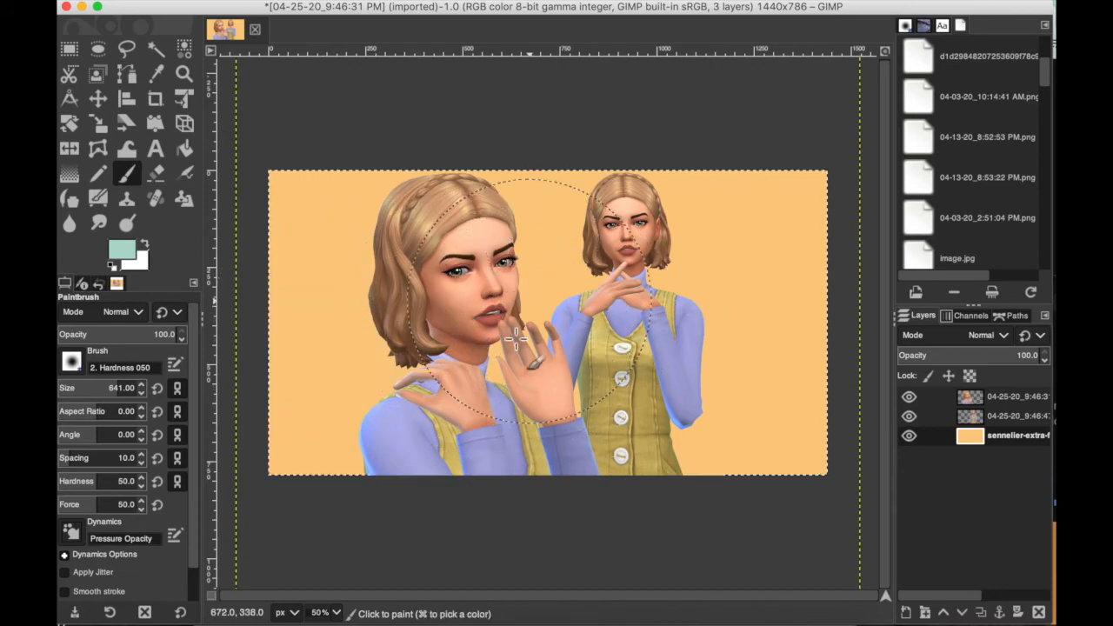
left_click(568, 325)
key("super+z")
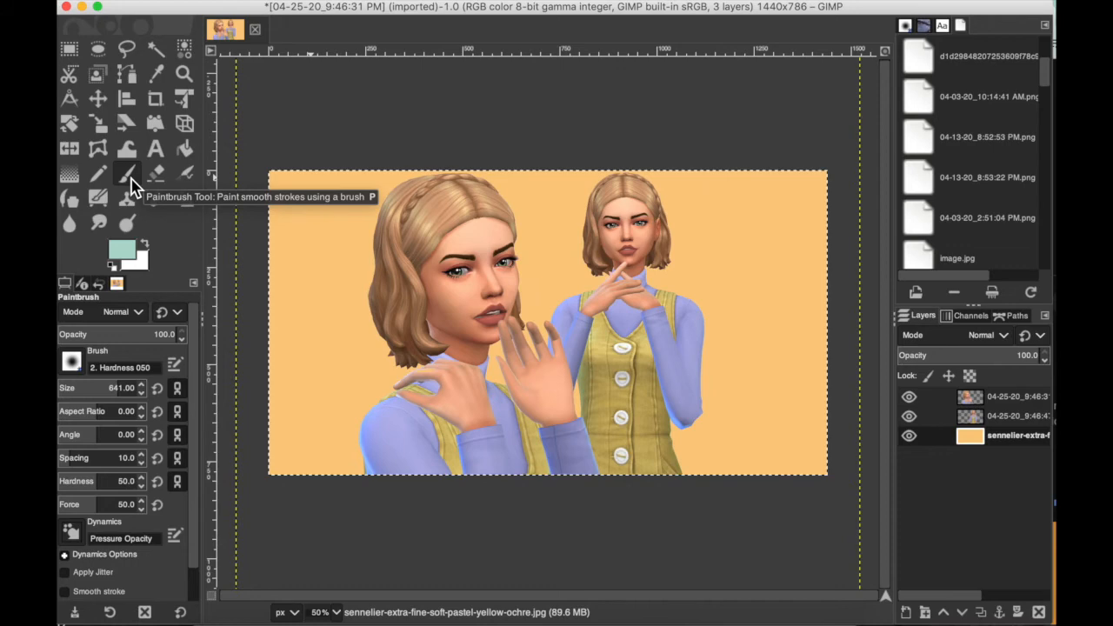
Step: Change the foreground color from mint to a stronger medium green
left_click(127, 260)
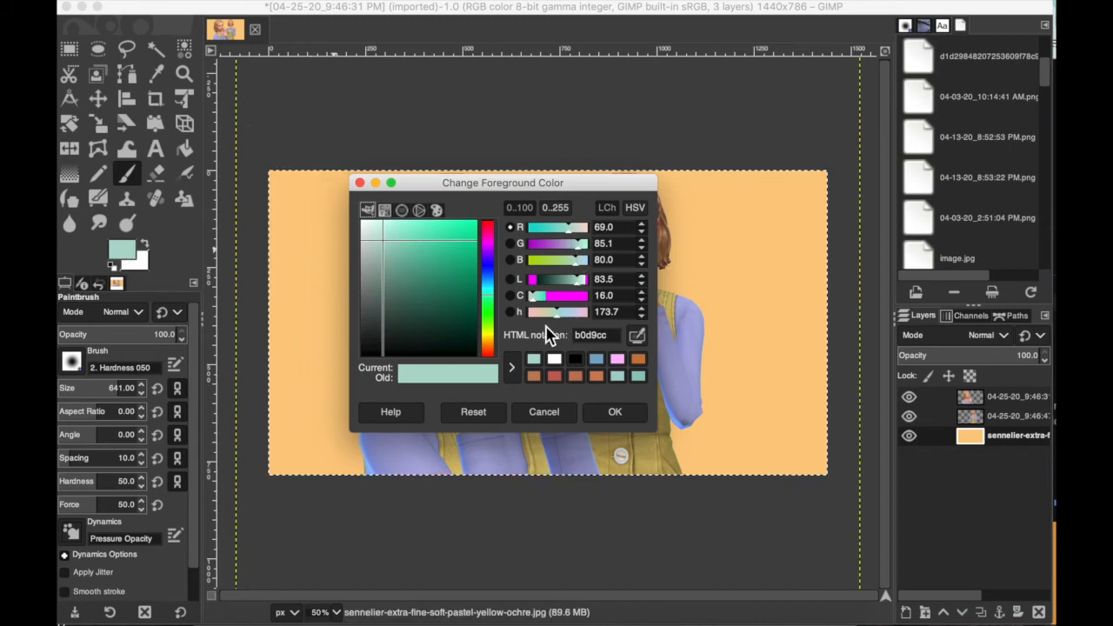
left_click_drag(493, 299, 493, 309)
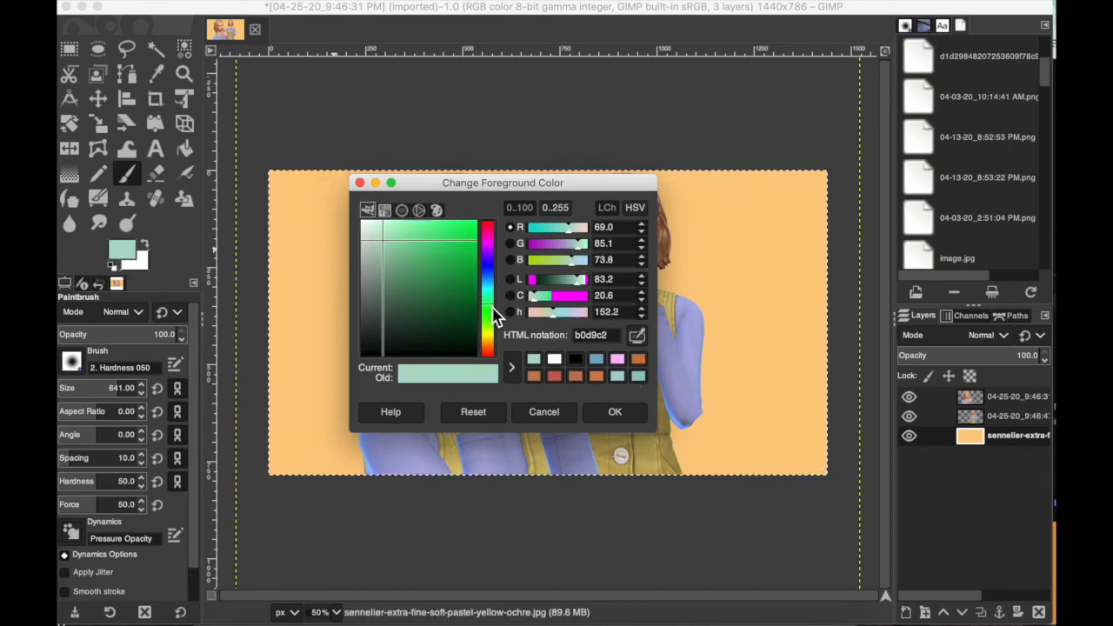
left_click_drag(447, 245, 425, 254)
left_click(615, 413)
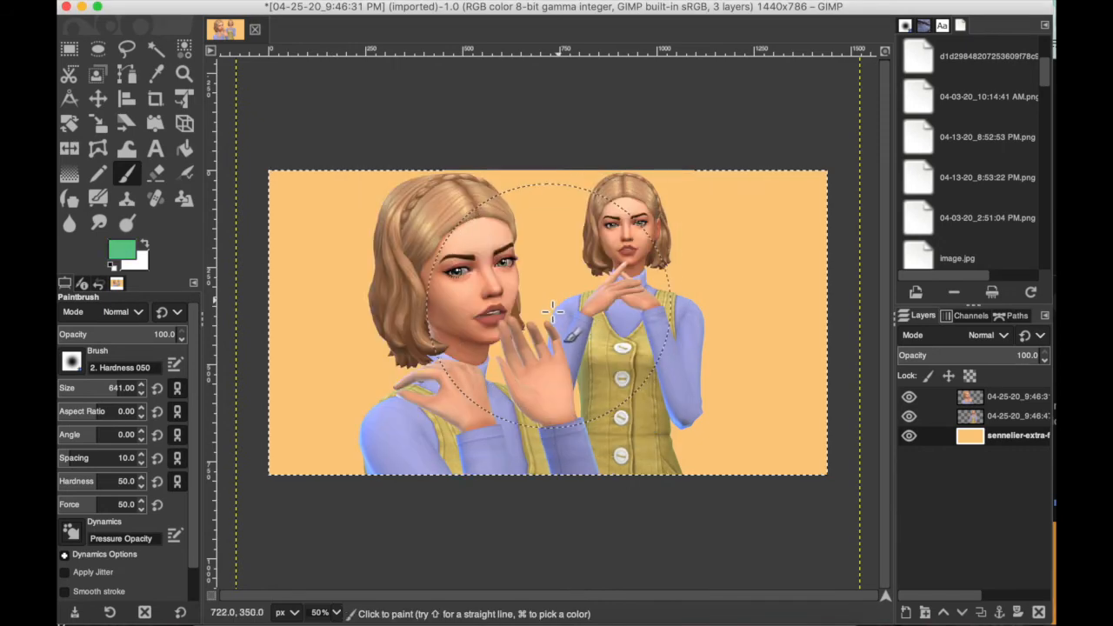
Step: Paint one soft green dab on the yellow background between the two Sims, undoing the extra stroke across it
left_click(547, 311)
left_click_drag(513, 309, 718, 313)
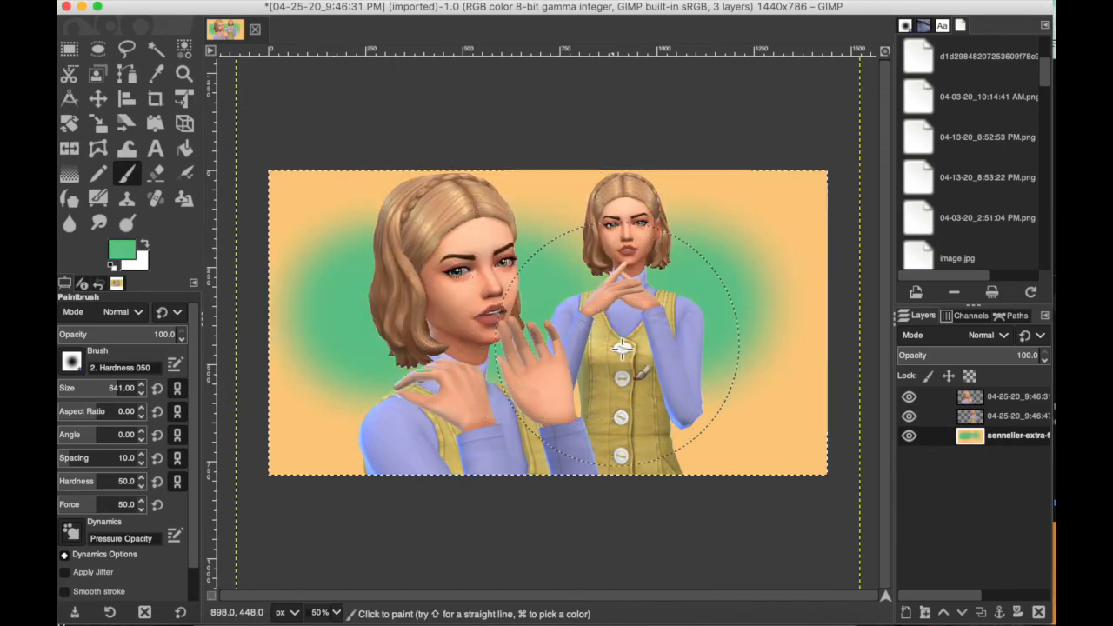
key("super+z")
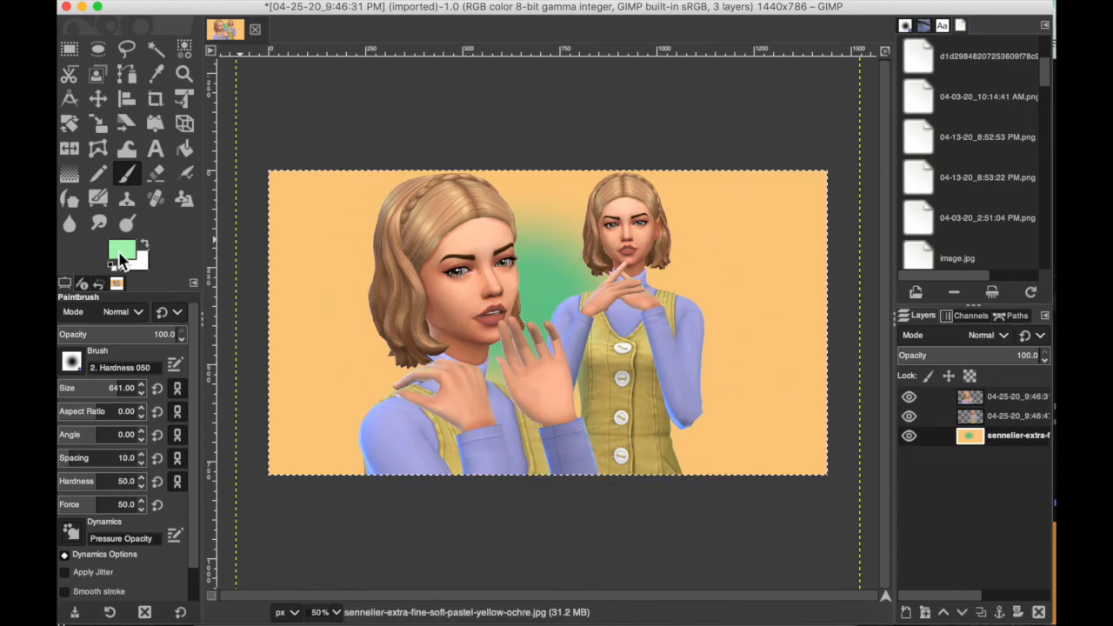
Step: Paint soft orange and coral-red glows on the yellow background layer behind the two Sims, changing the foreground color for each
left_click(119, 252)
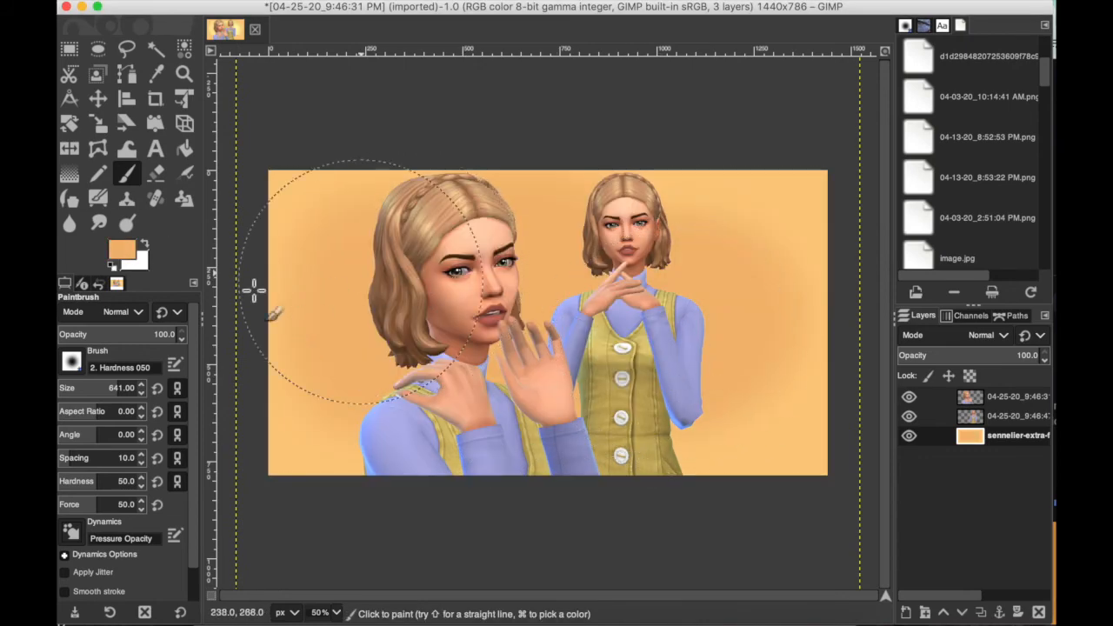
left_click(124, 252)
left_click_drag(437, 207, 439, 199)
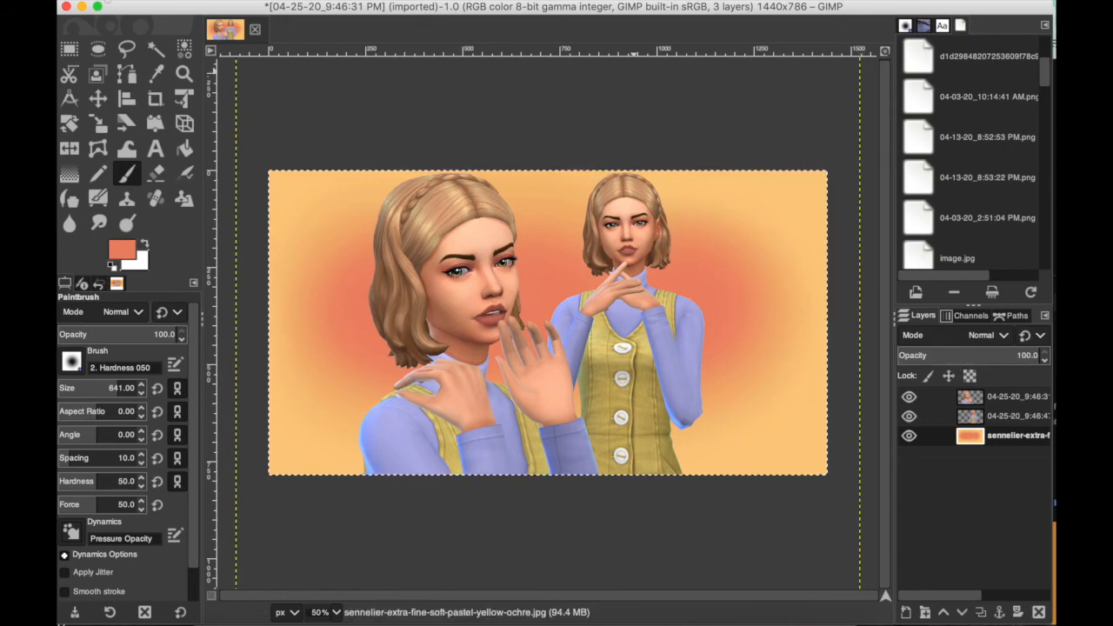
Step: Export the image as 04-25-20_9:46:31 PM.png into the summer 2019 folder with the offered PNG options, and preview the exported file
left_click(104, 1)
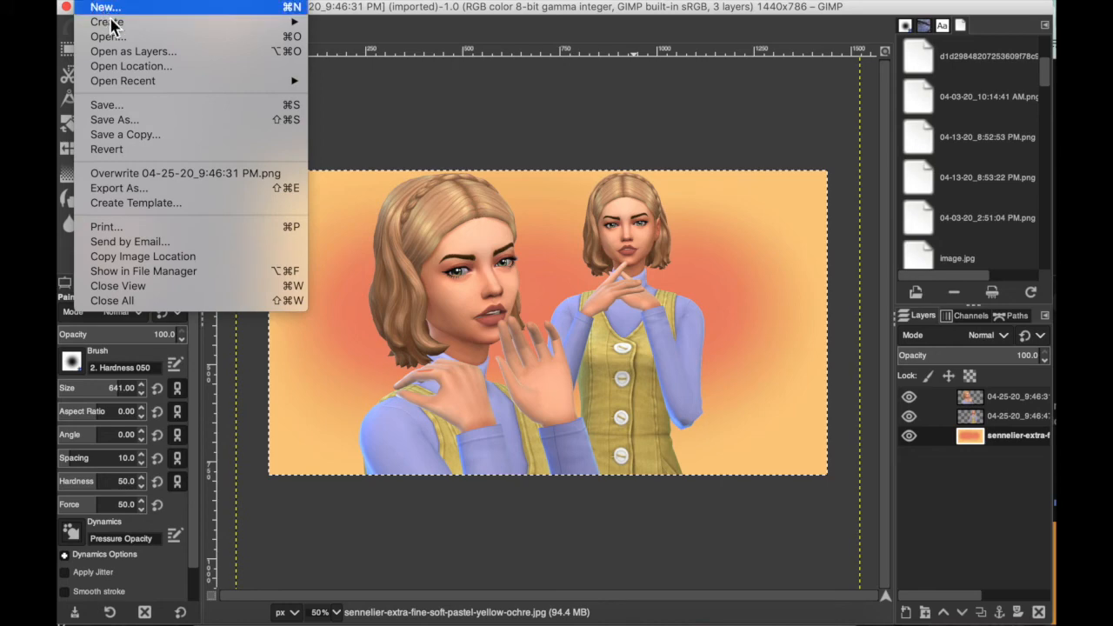
left_click(122, 189)
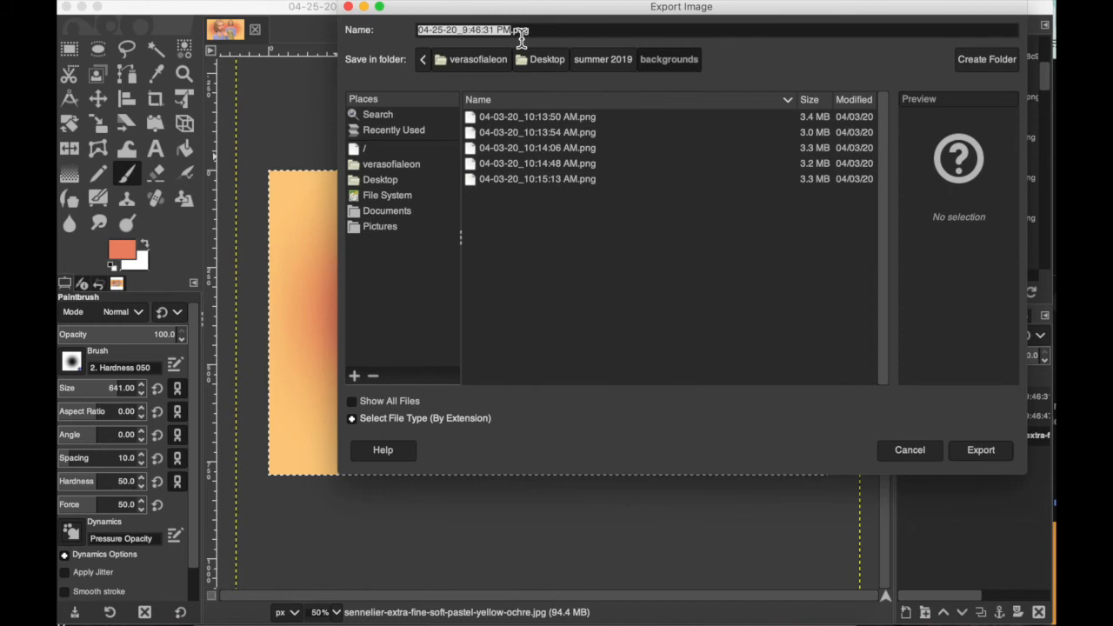
left_click(983, 452)
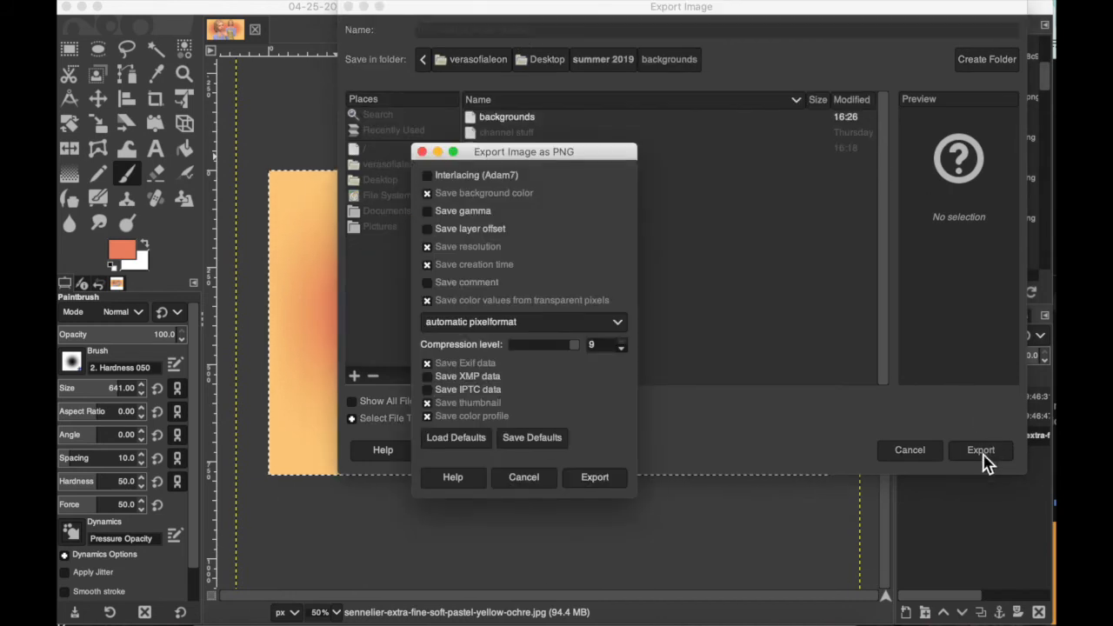
left_click(582, 483)
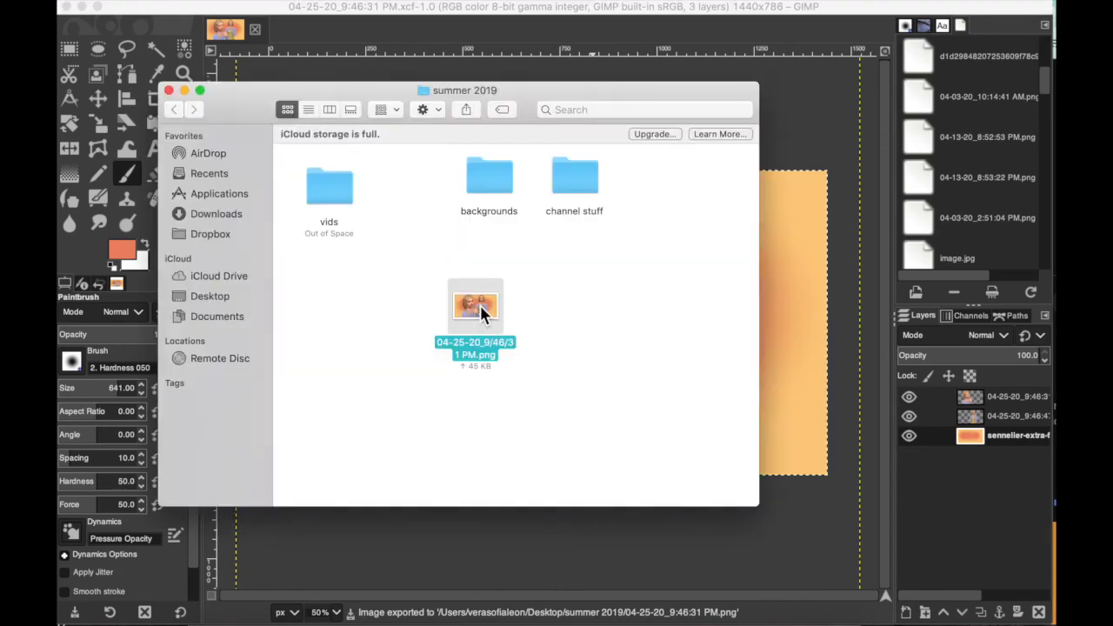
double_click(481, 307)
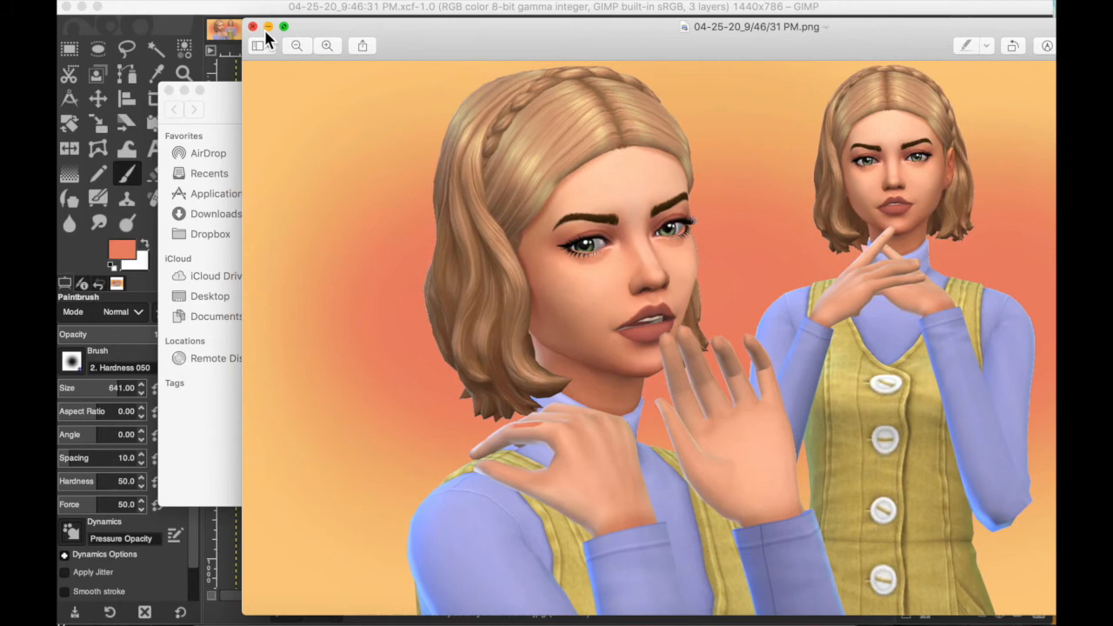
left_click(254, 27)
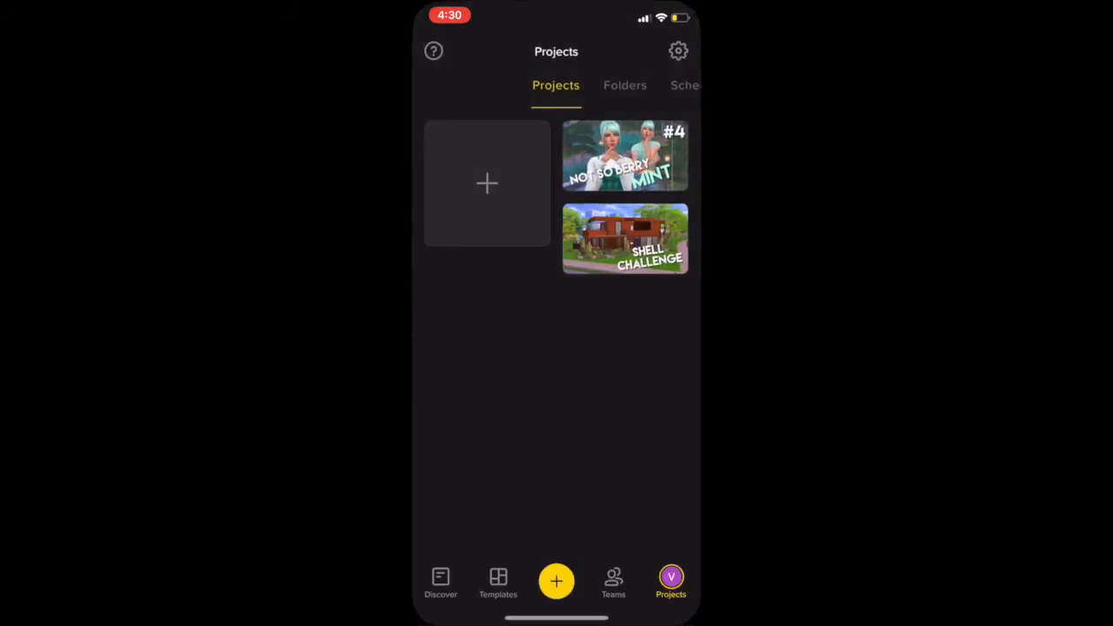
Step: In the mobile design app, add the text "gemini" in the Lemon Milk font and place it enlarged at the thumbnail's lower right
left_click(498, 561)
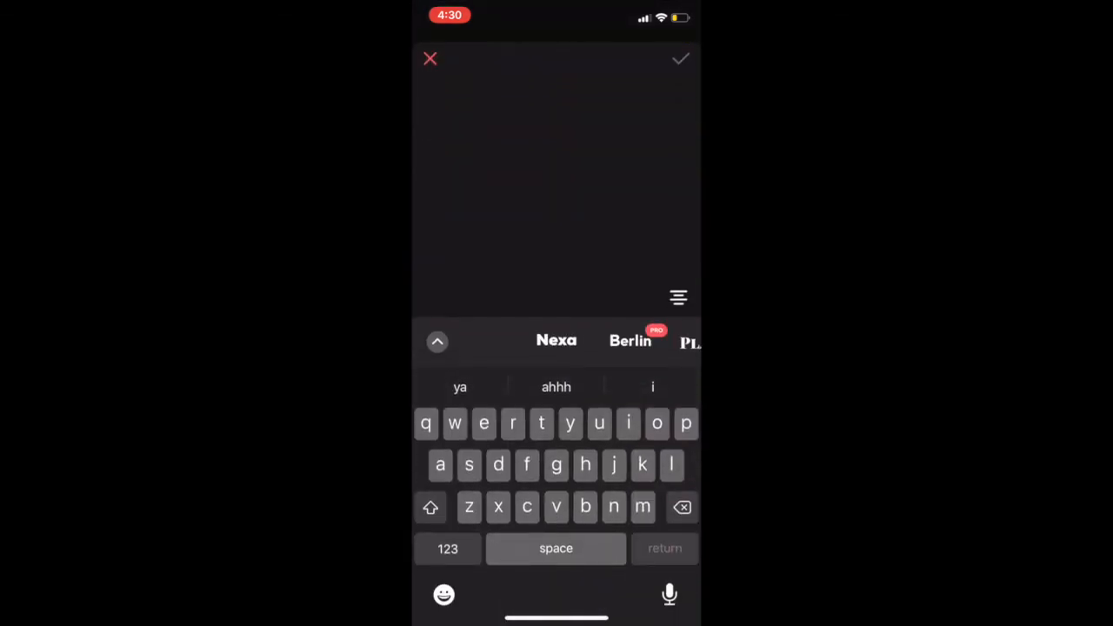
type("gemini")
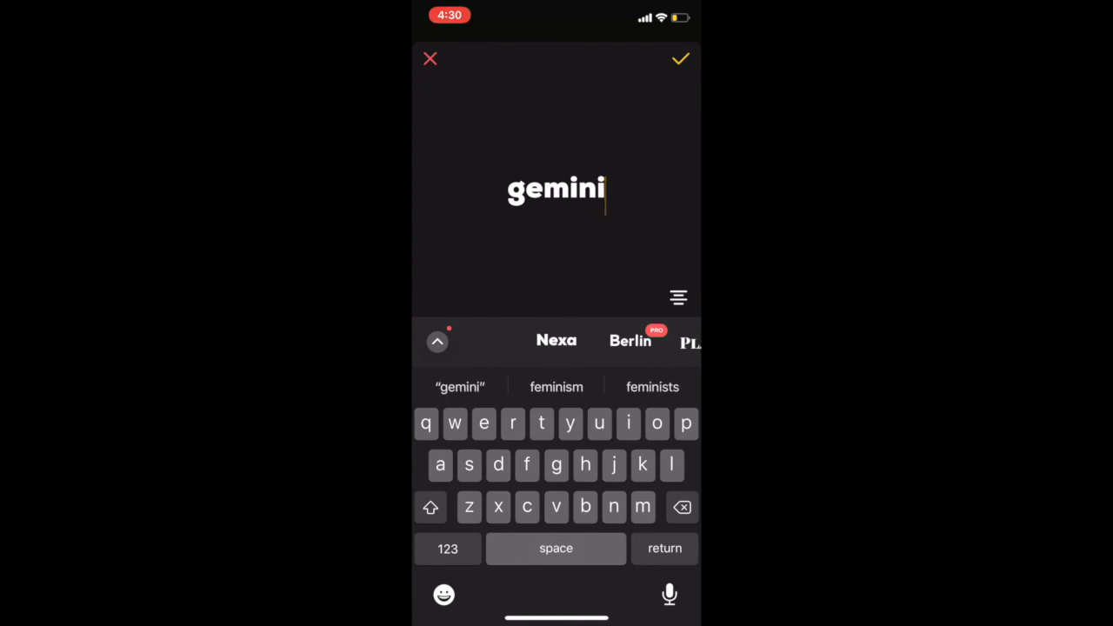
scroll(556, 341, "right", 3)
scroll(557, 341, "right", 4)
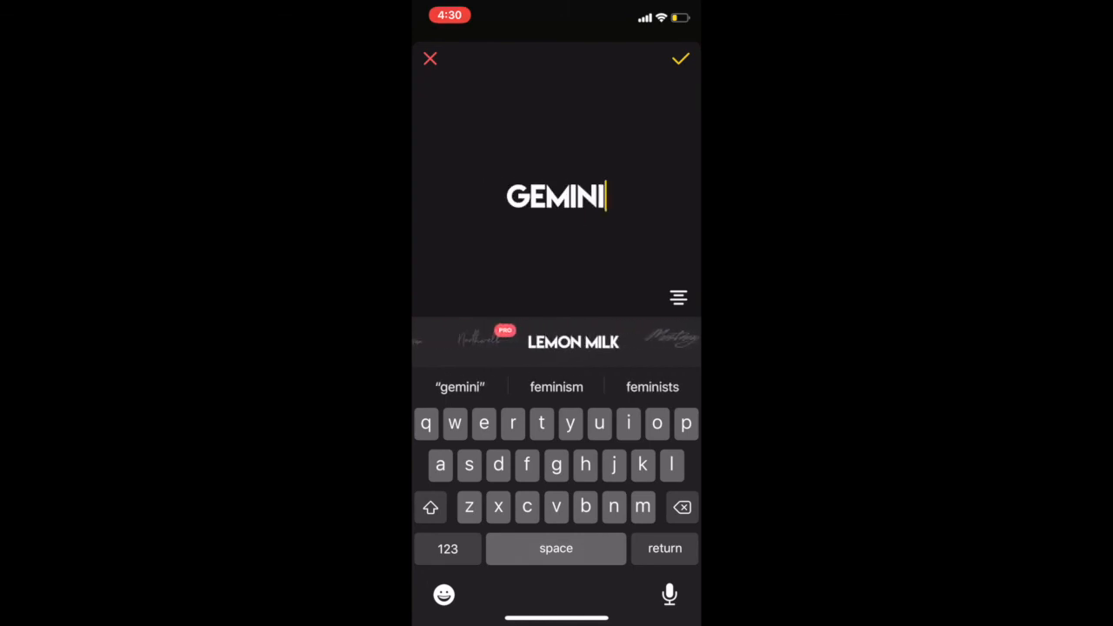
left_click(680, 59)
left_click_drag(547, 287, 614, 329)
Step: Give the GEMINI text a drop shadow shifted to the right with a blur of 15, and apply it
left_click_drag(655, 576, 479, 576)
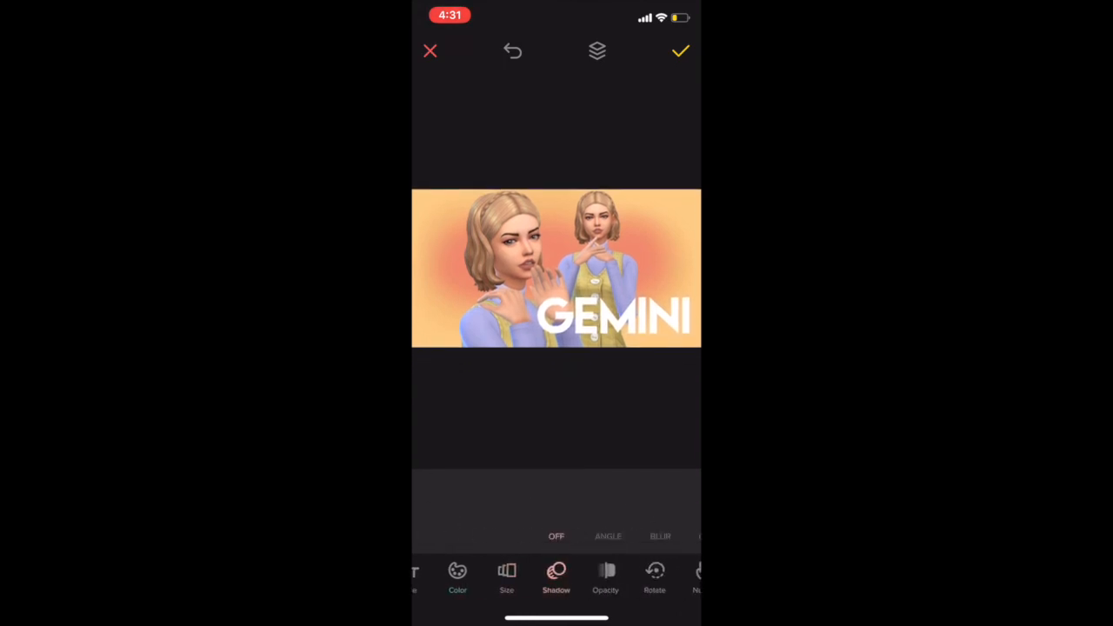
left_click(608, 537)
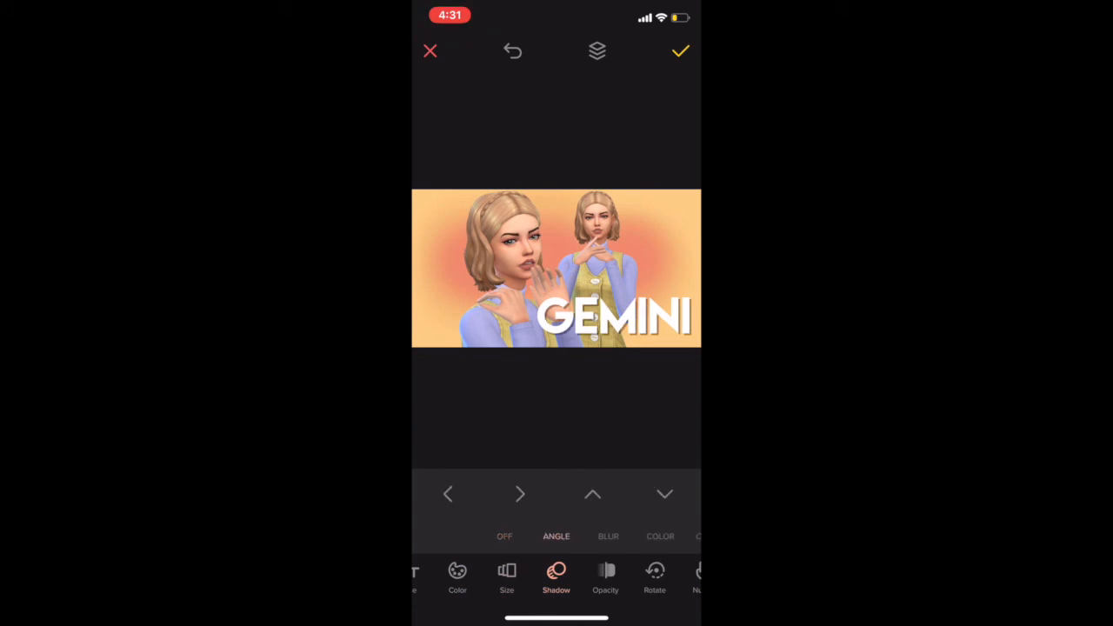
left_click(520, 494)
left_click(608, 536)
left_click_drag(440, 502, 476, 502)
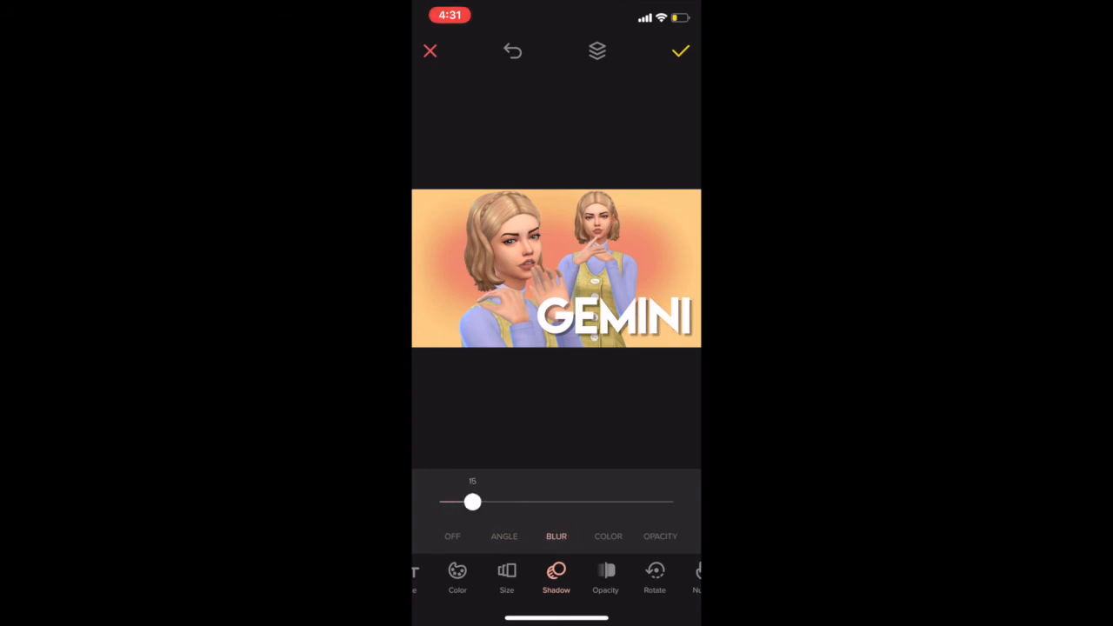
left_click(680, 52)
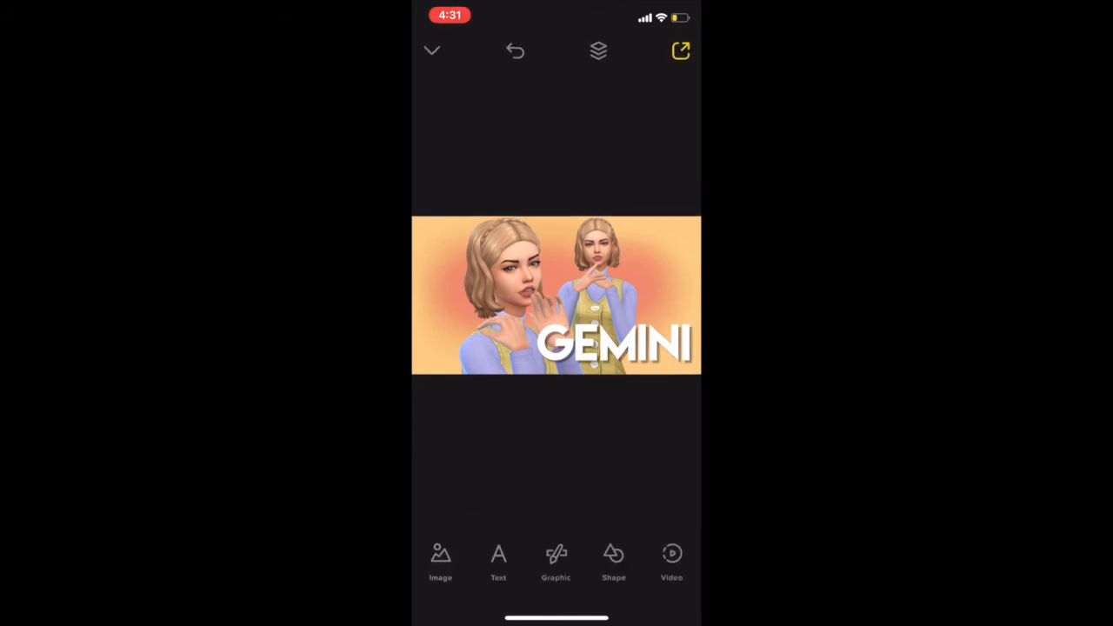